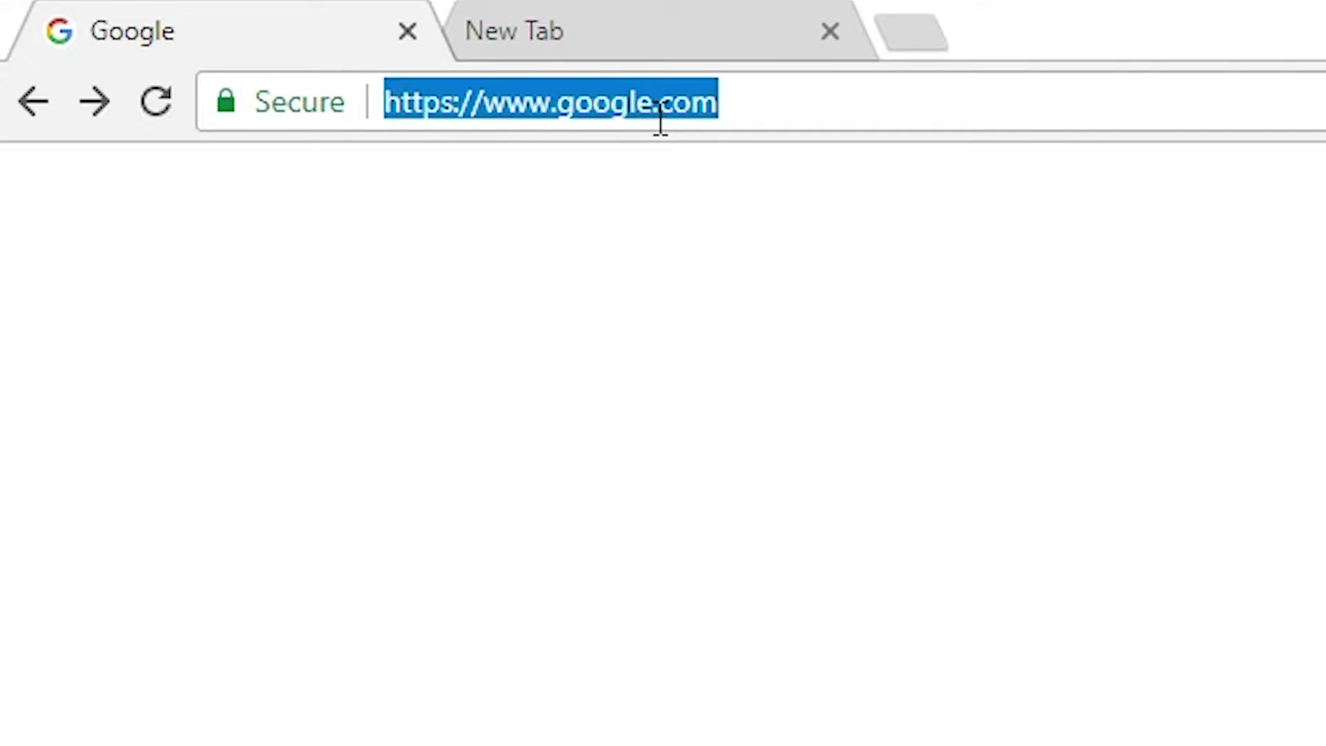
Reload the Google home page at google.com in Chrome.
key("Return")
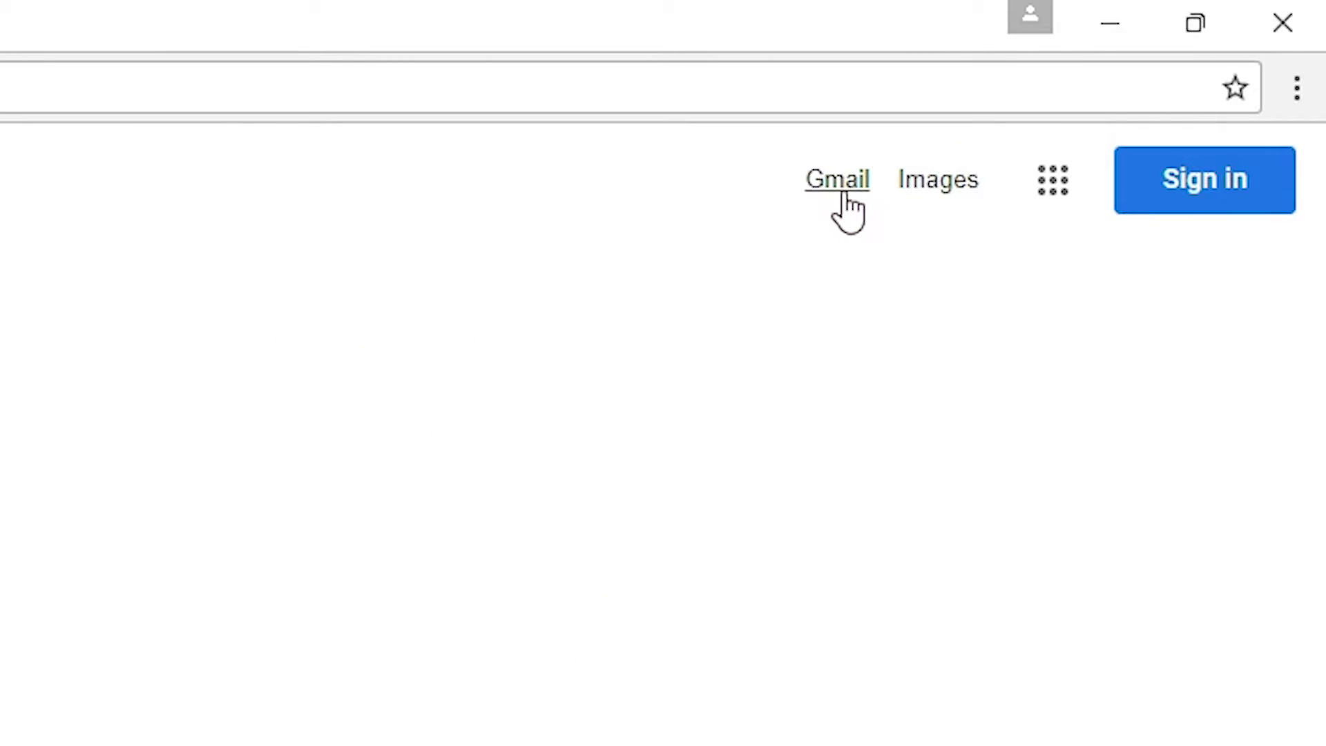
Sign in to Gmail by pasting the account's e-mail address and entering the account password.
left_click(844, 196)
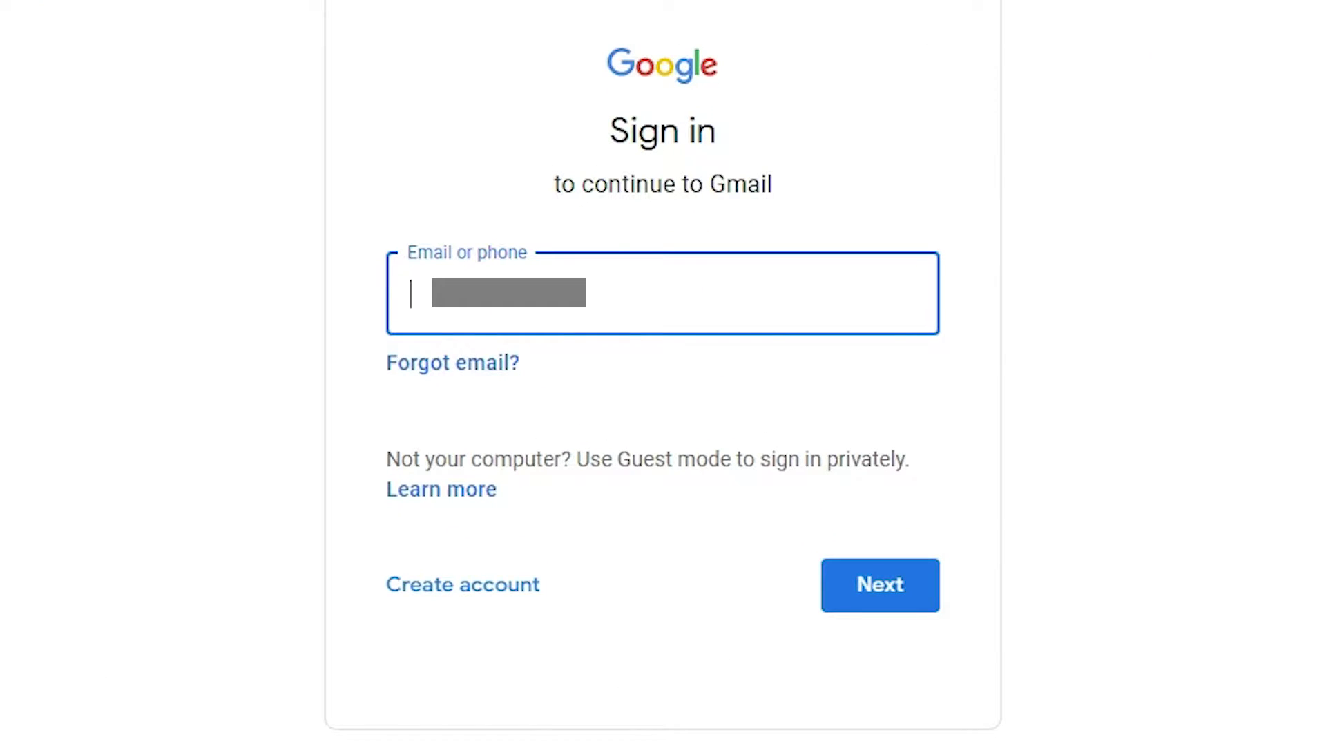
key("ctrl+v")
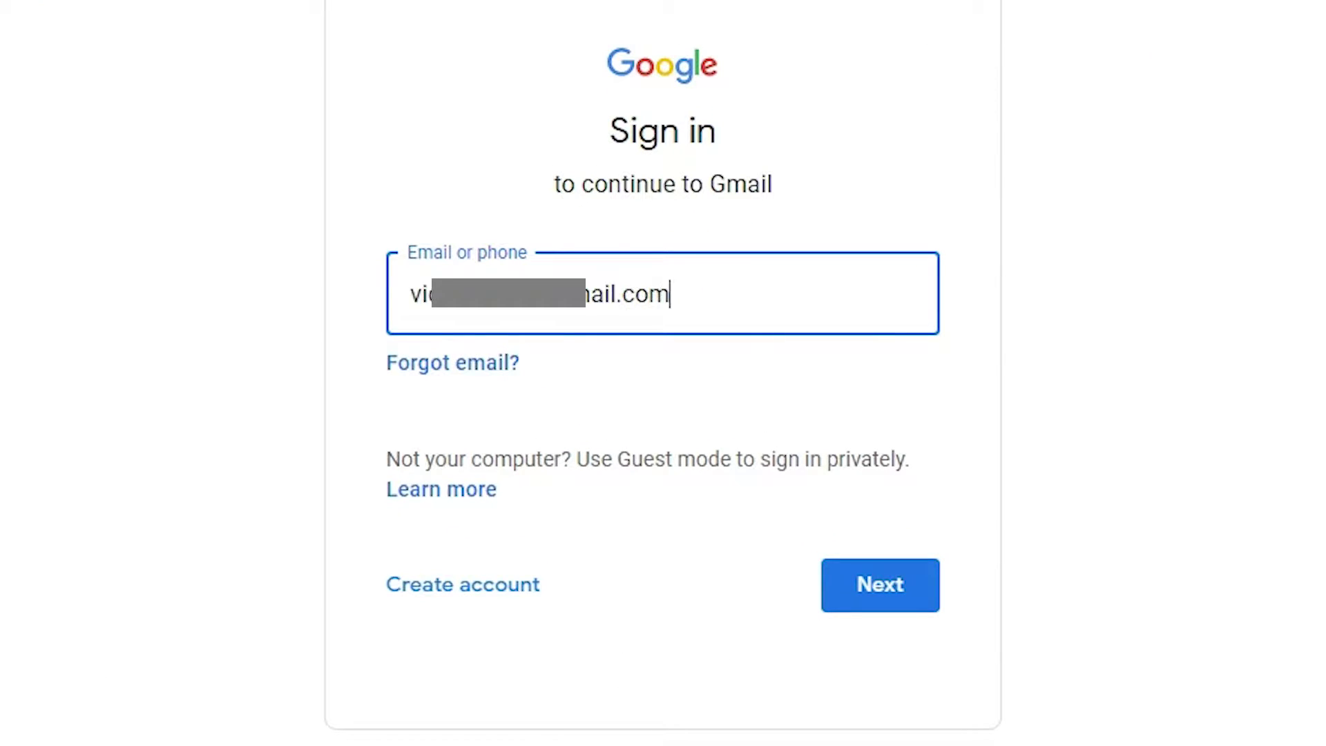
left_click(883, 602)
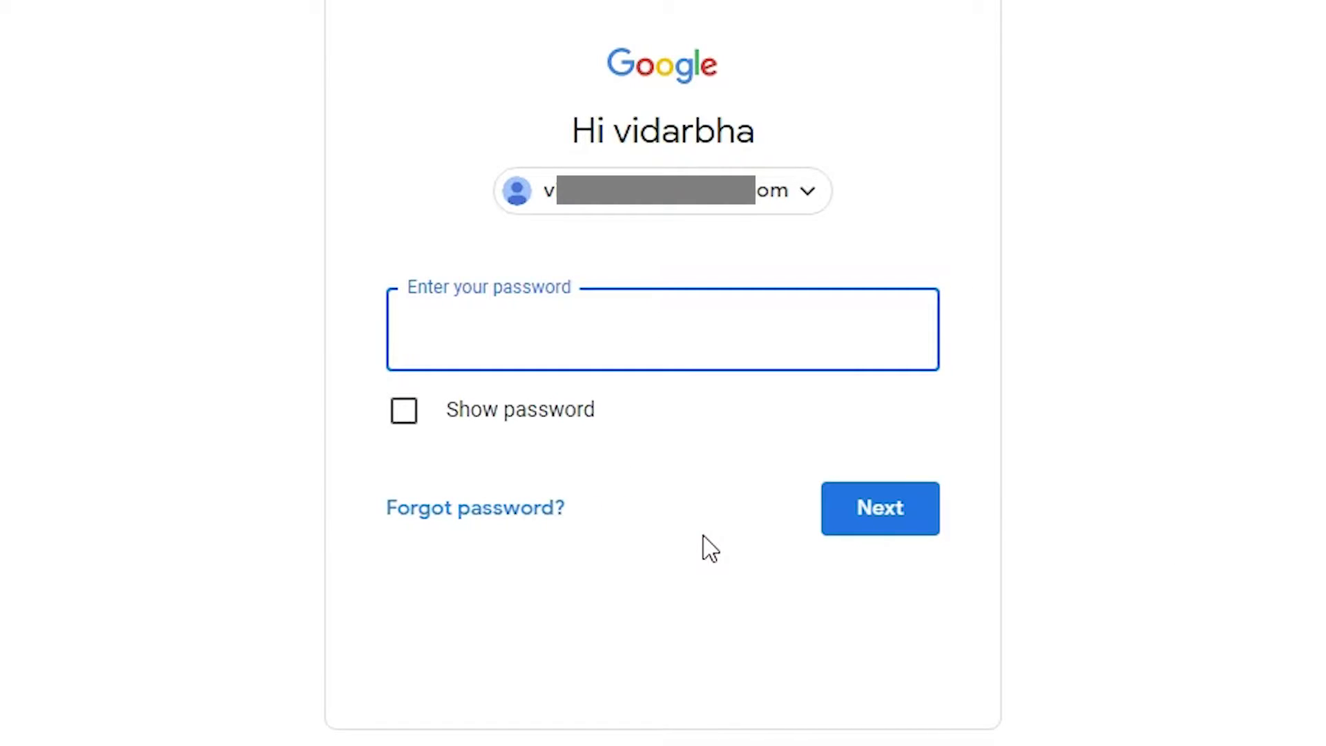
type("****")
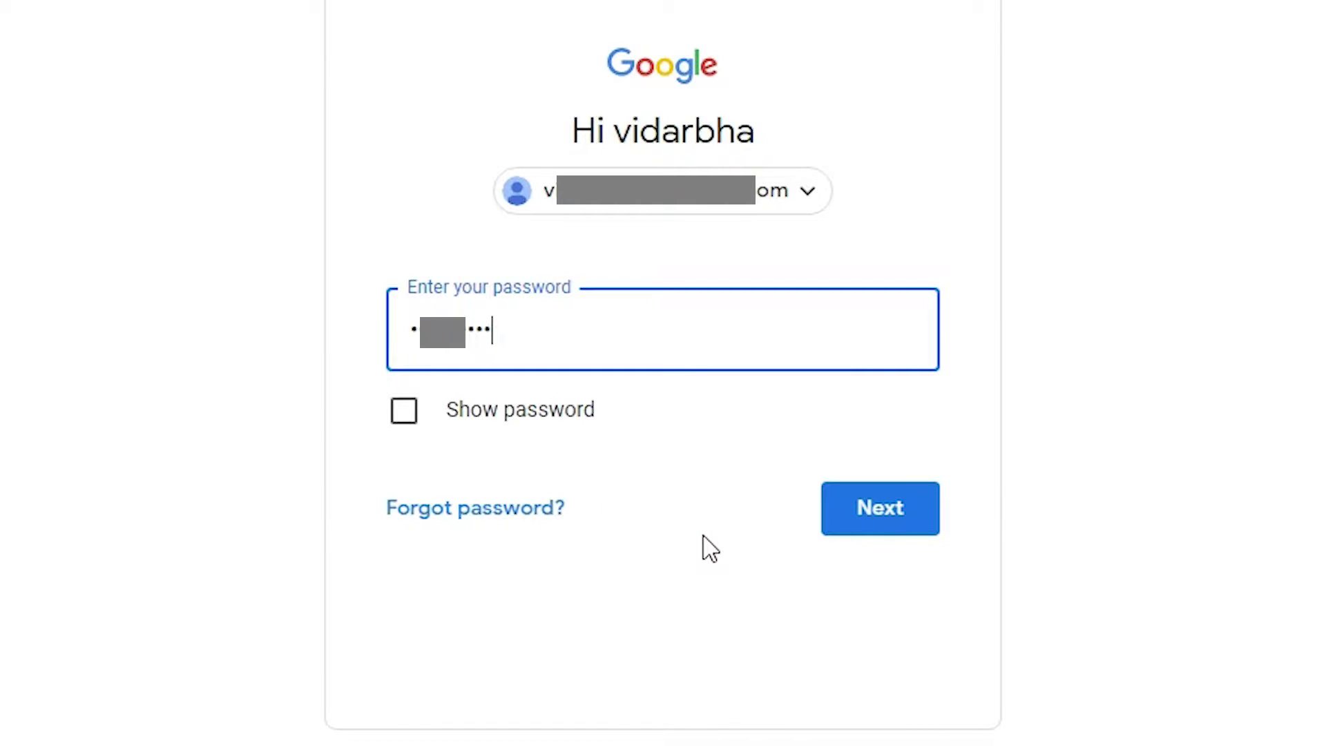
left_click(862, 523)
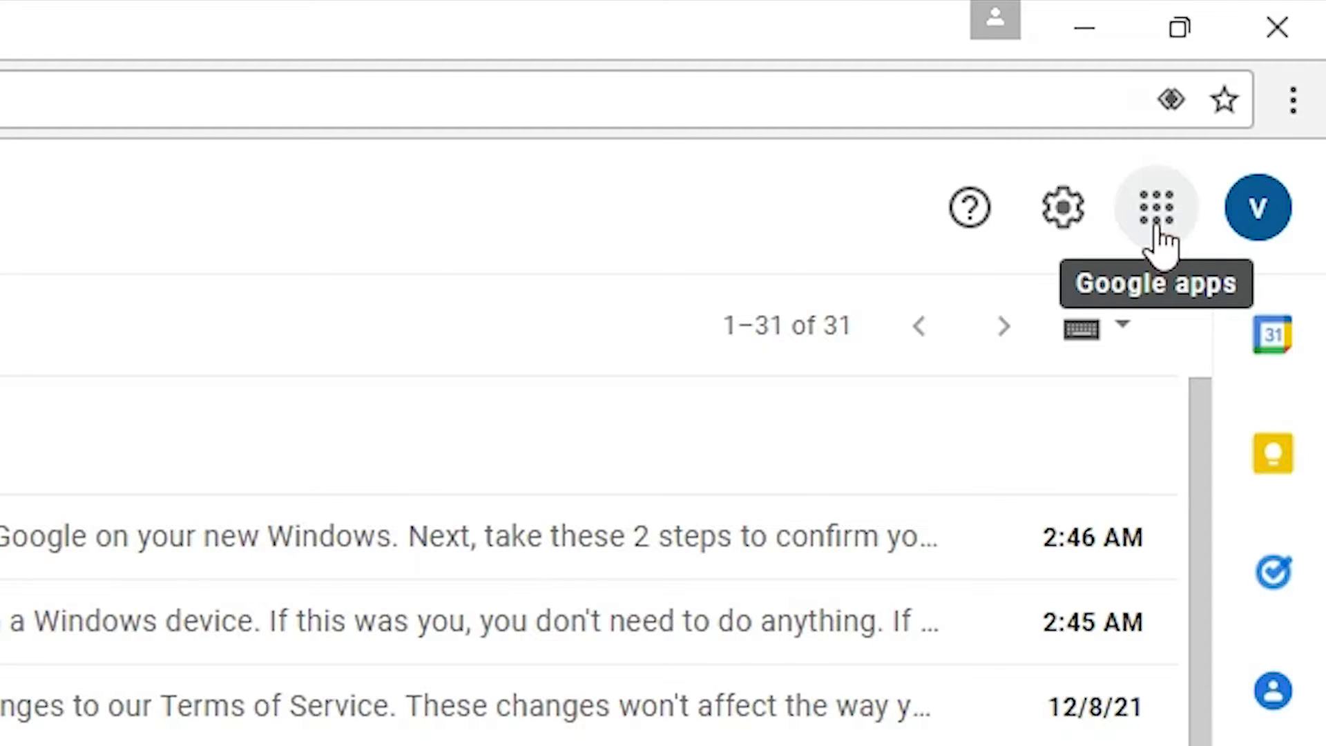
Open Google Contacts from Gmail's Google apps grid.
left_click(1160, 232)
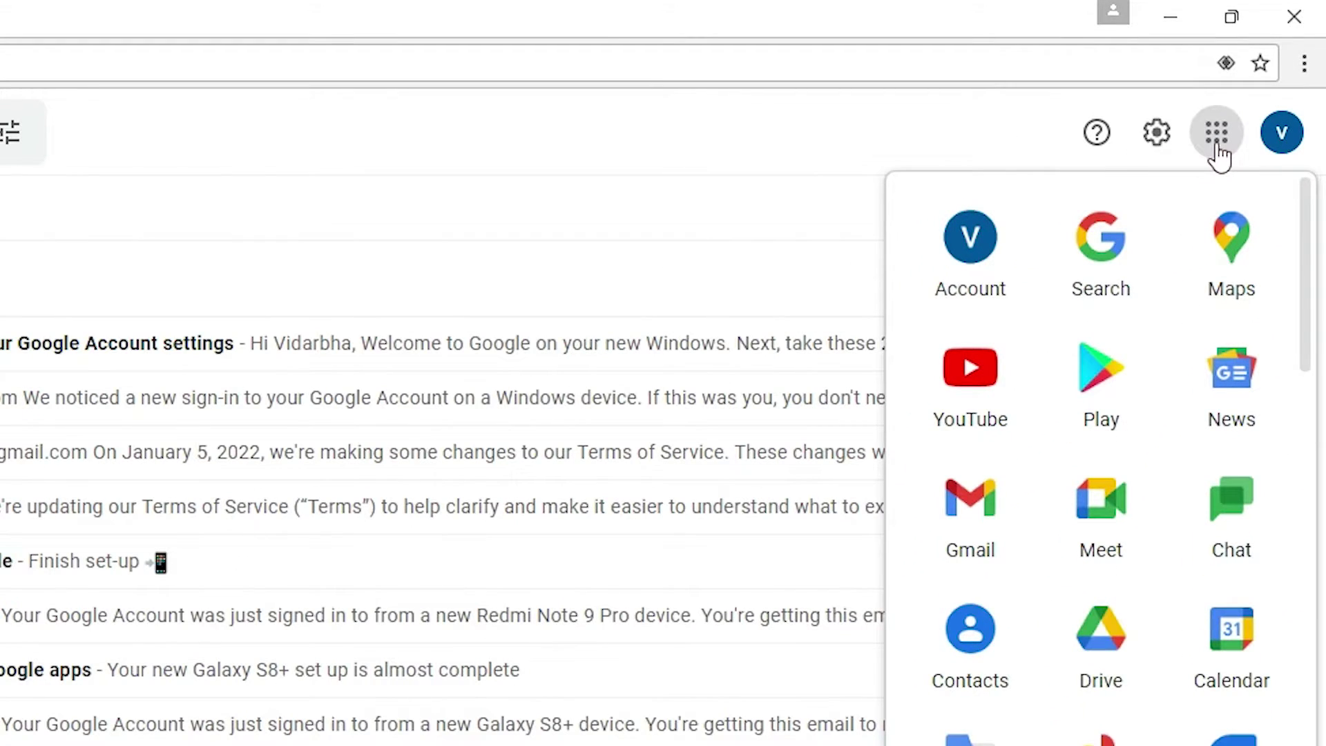
scroll(971, 656, "down", 10)
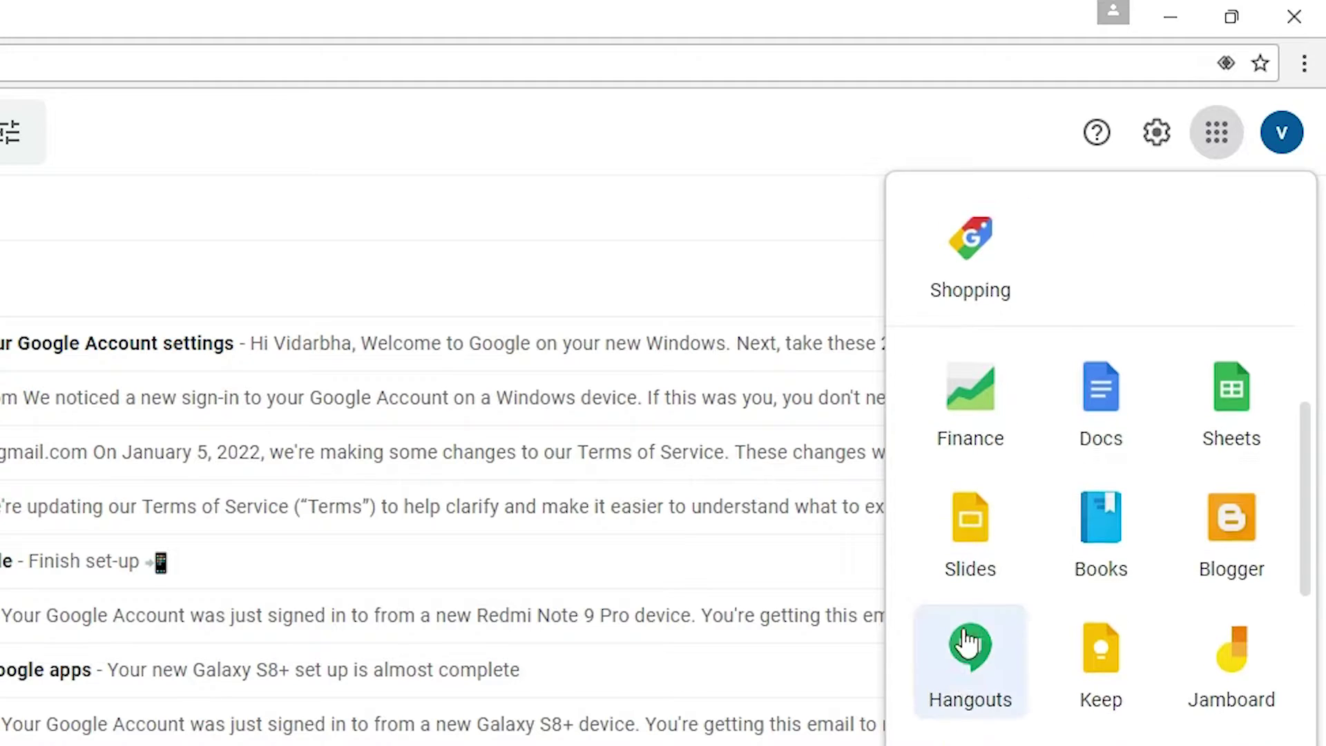
scroll(966, 643, "up", 5)
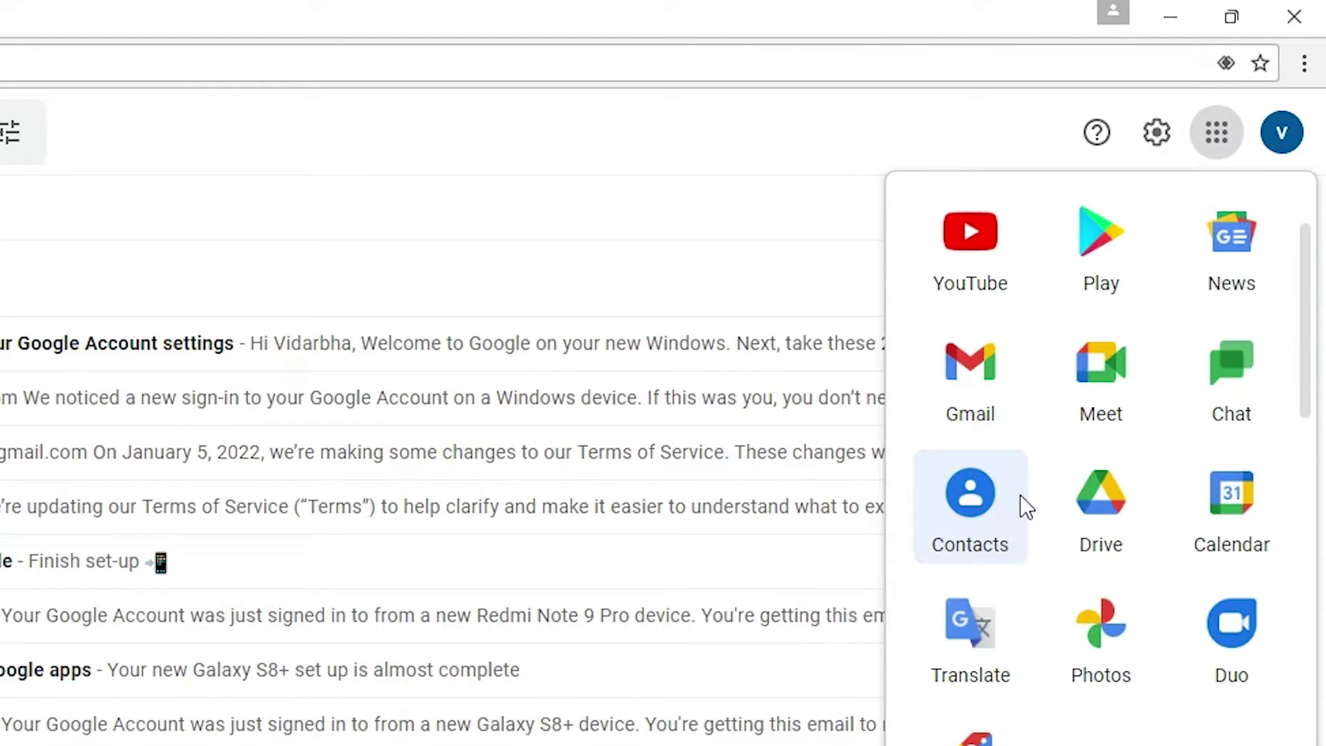
left_click(970, 505)
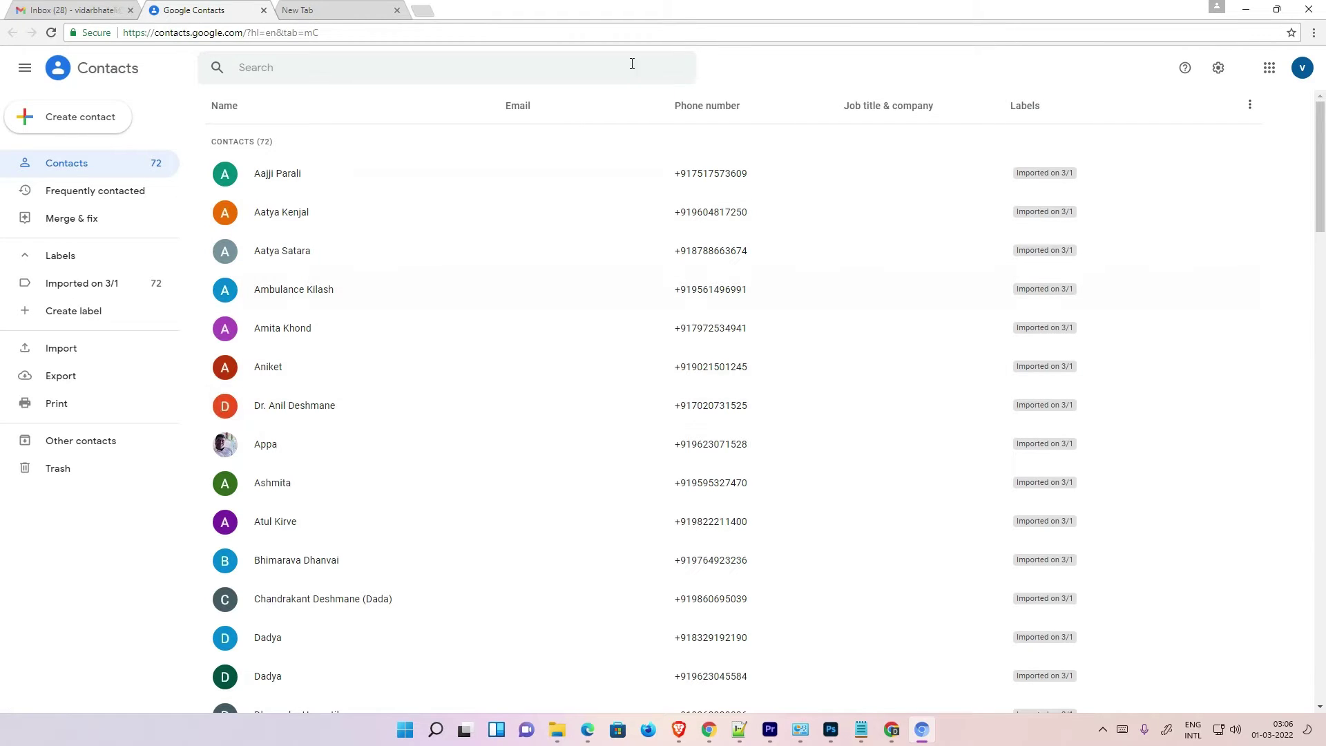
Scroll through the 72 imported contacts and return to the top of the list.
scroll(476, 545, "down", 2)
scroll(475, 545, "down", 8)
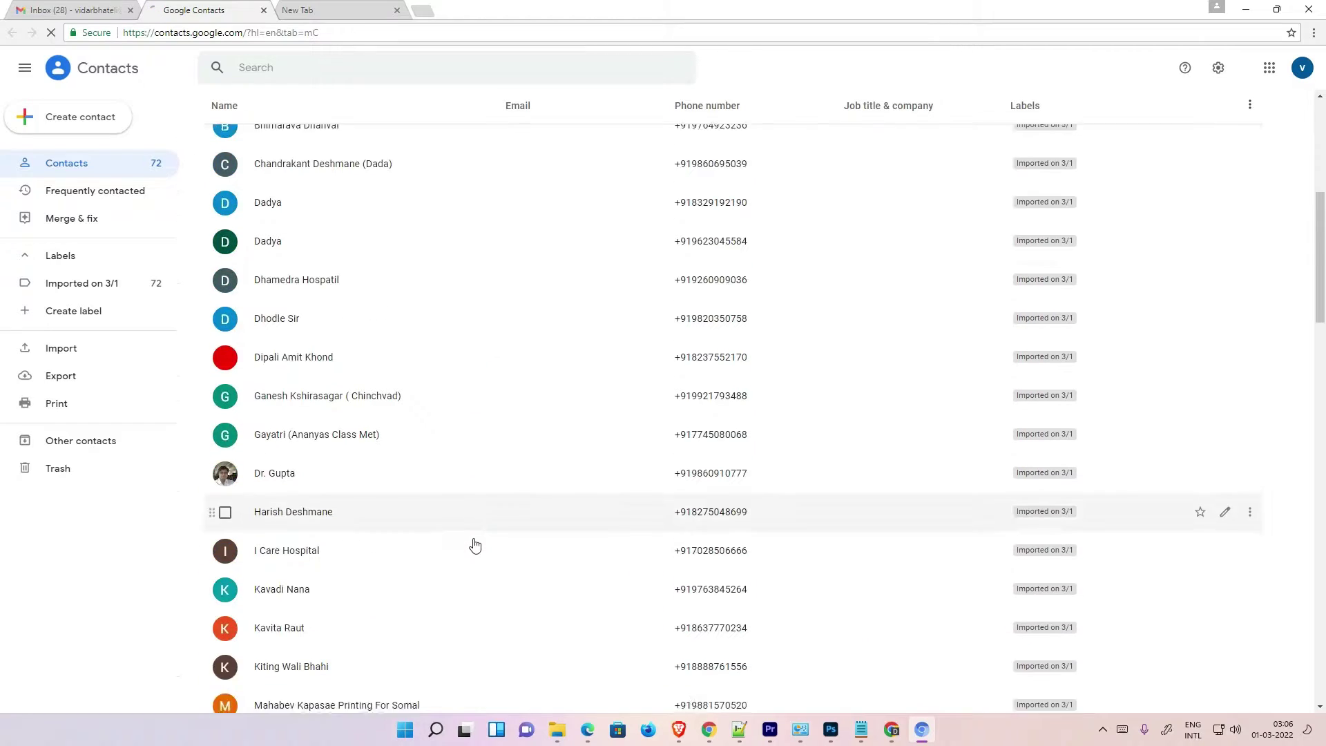
scroll(475, 546, "up", 10)
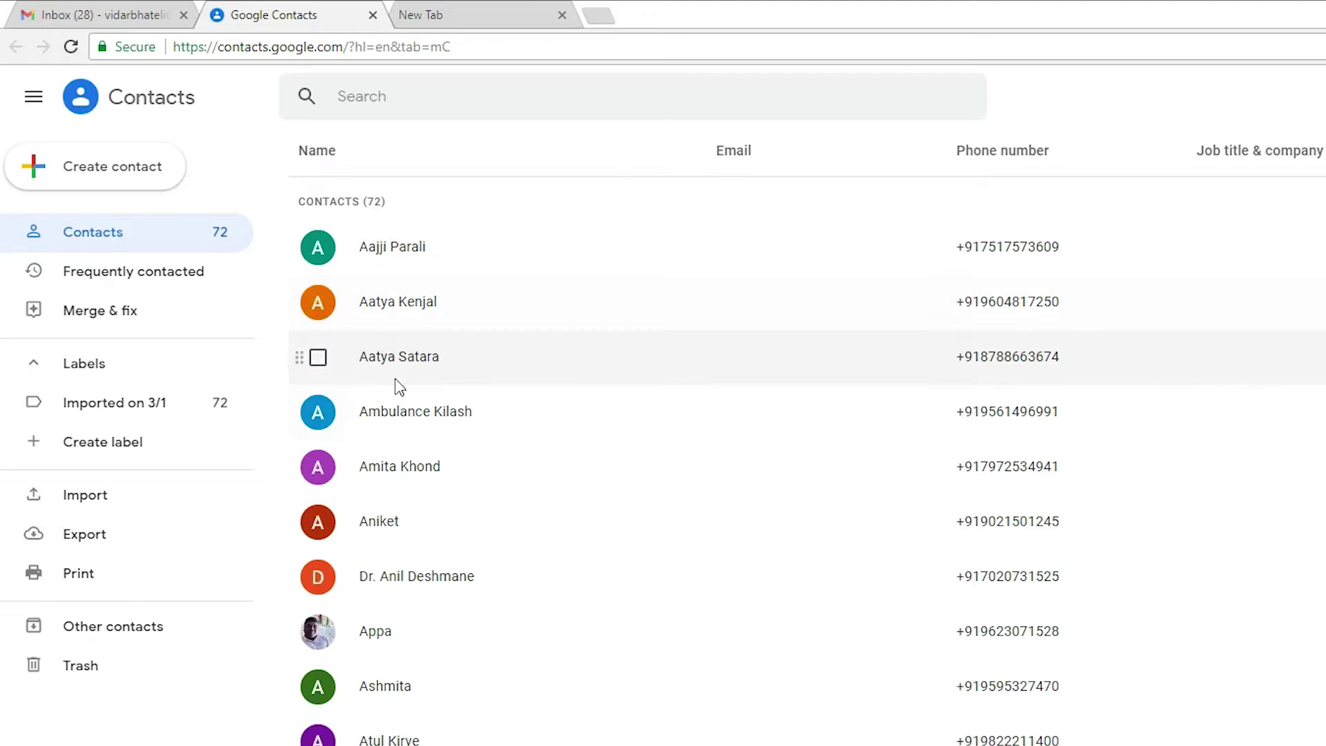
left_click(319, 360)
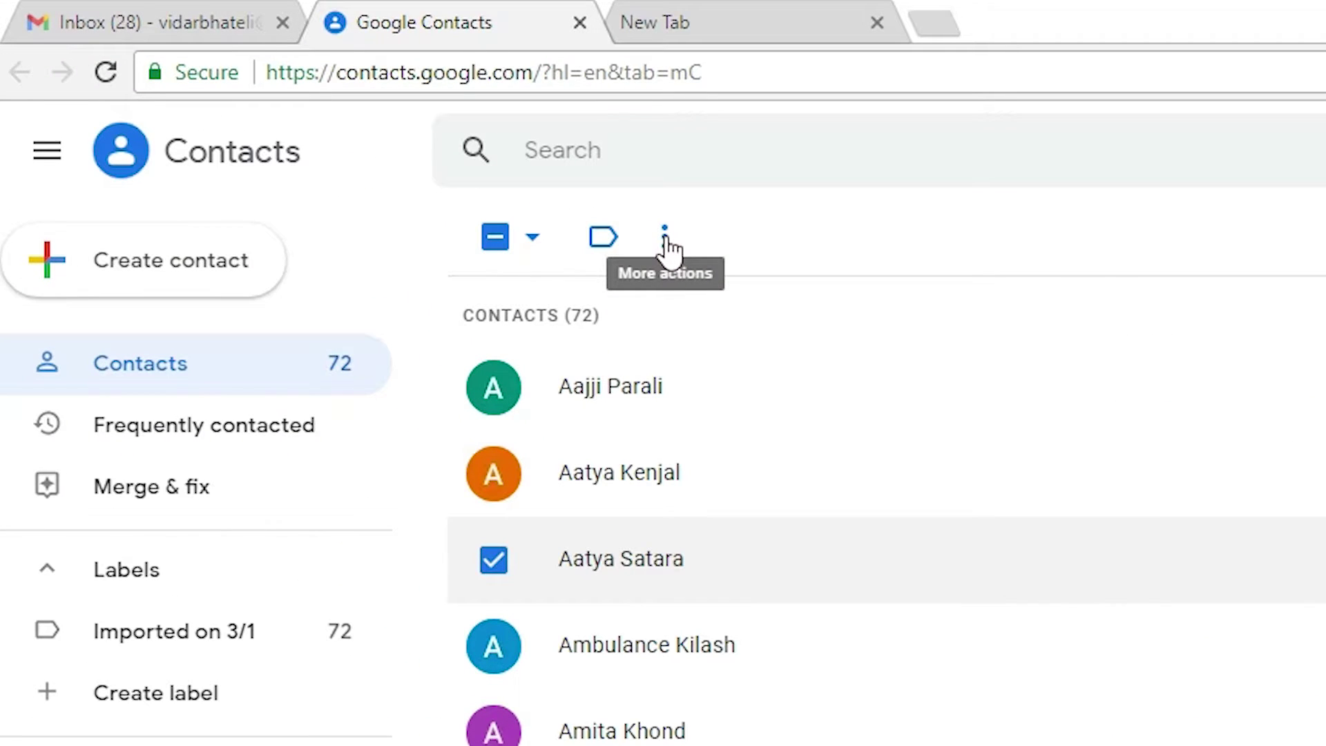
left_click(667, 239)
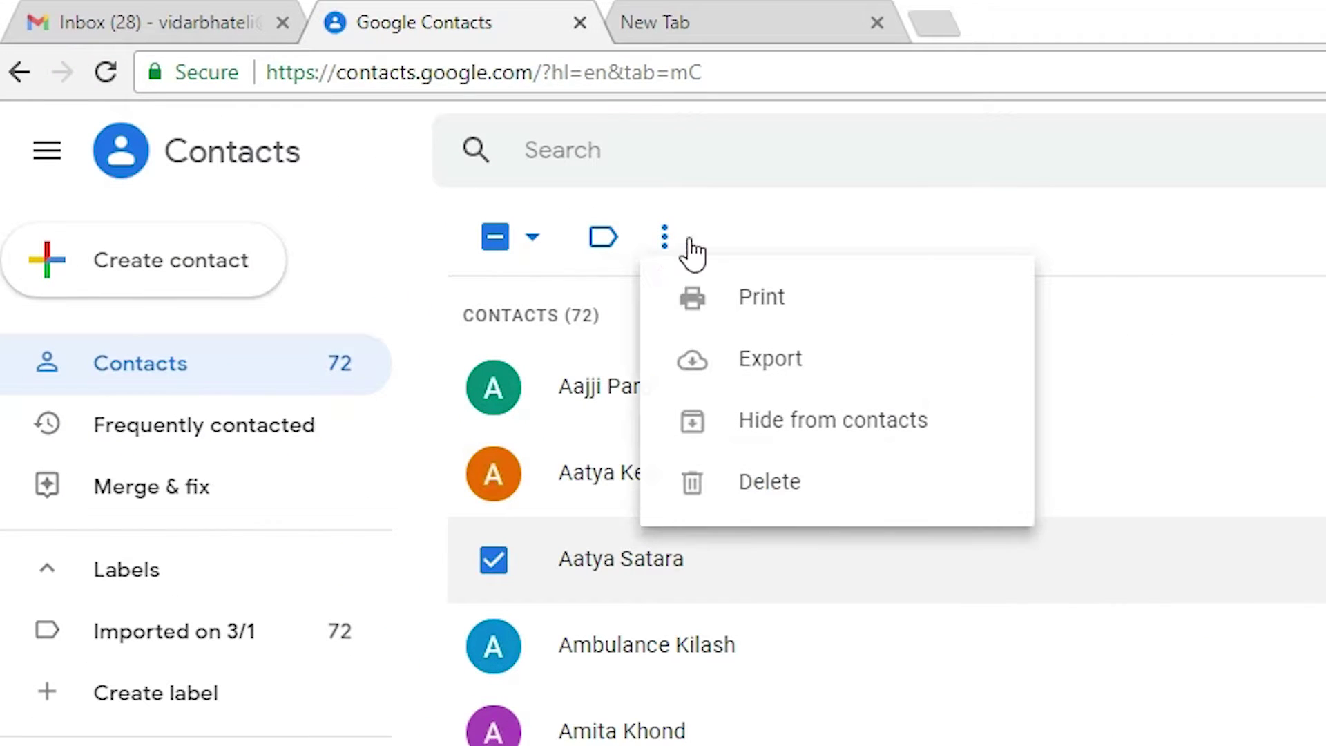
left_click(798, 484)
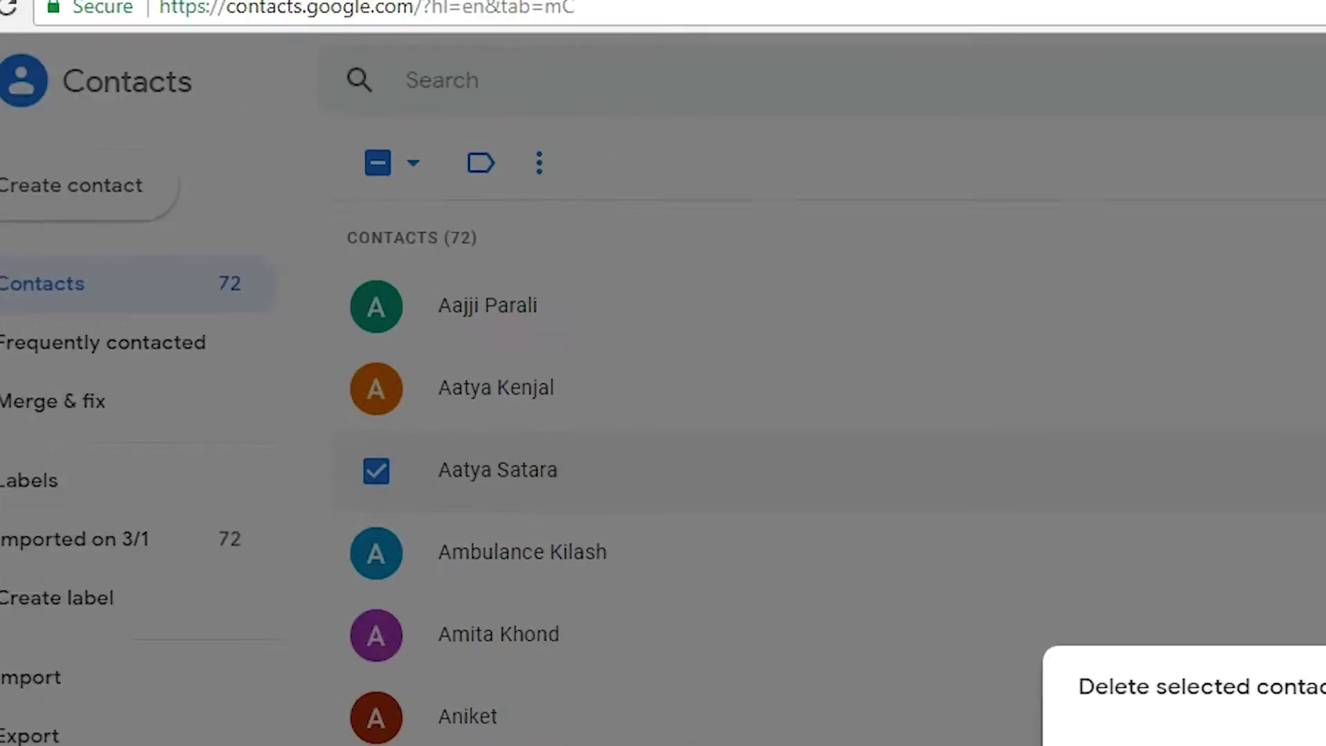
left_click(762, 357)
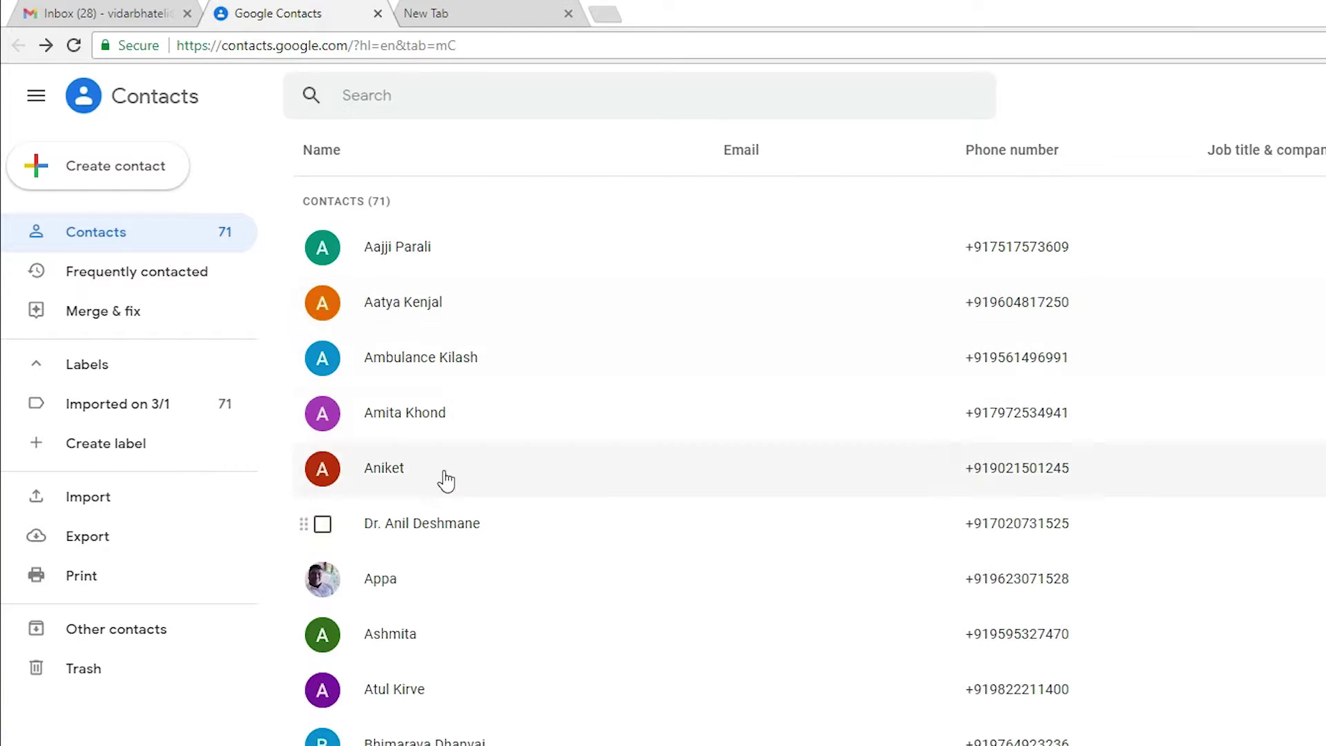
Select every contact, first the top four and then All from the select-all dropdown.
left_click(322, 304)
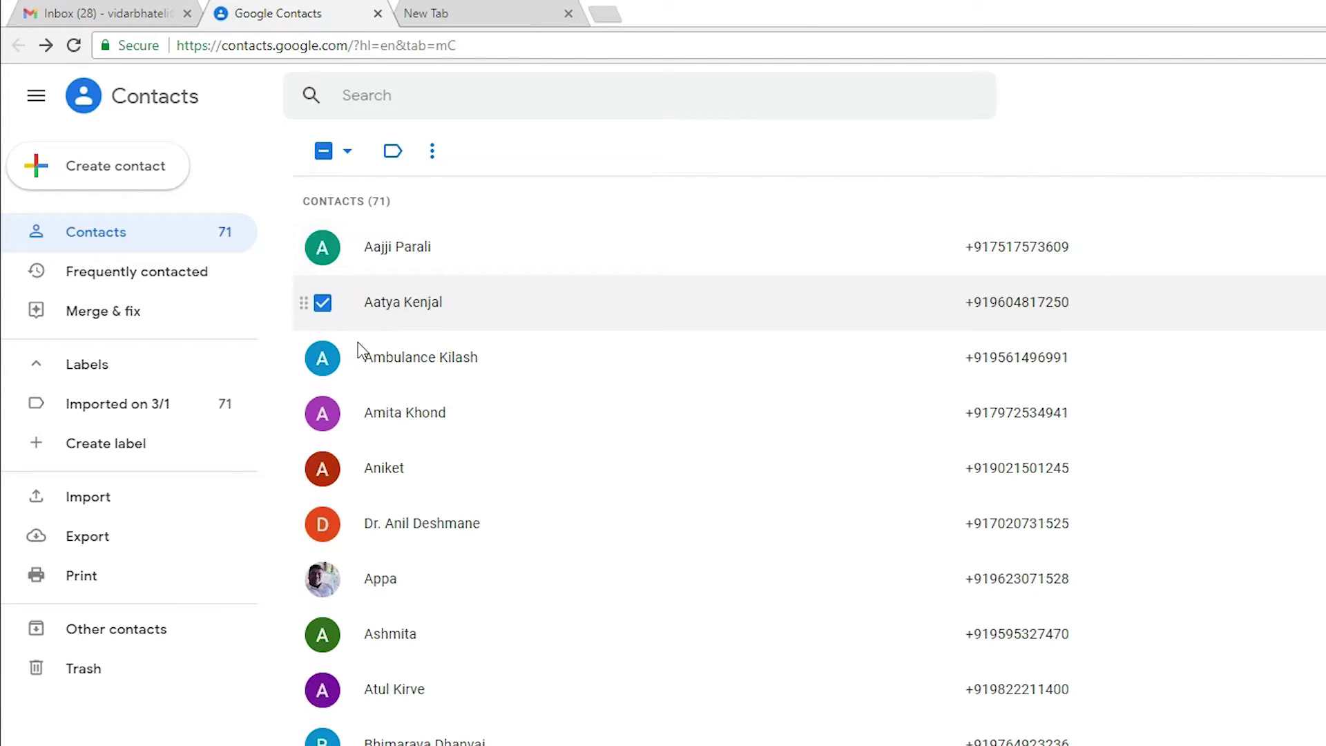
left_click(322, 249)
left_click(322, 358)
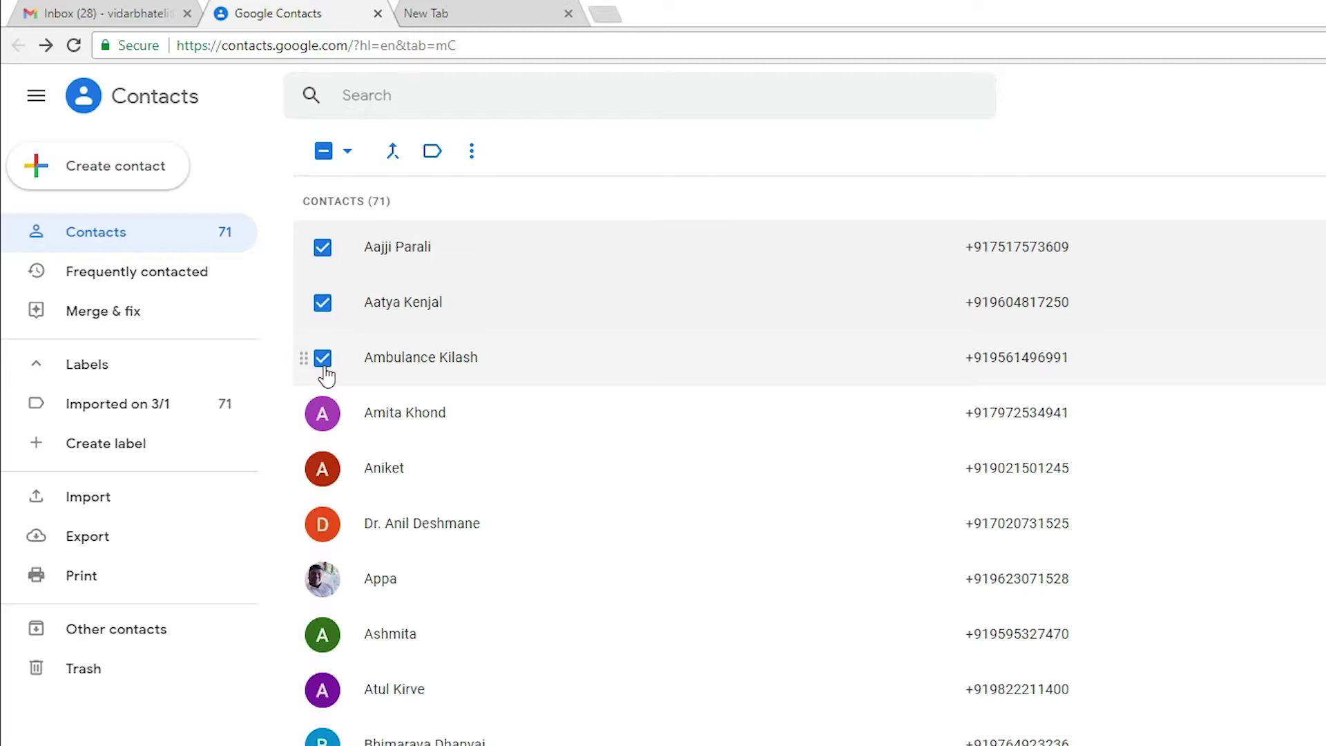
left_click(323, 412)
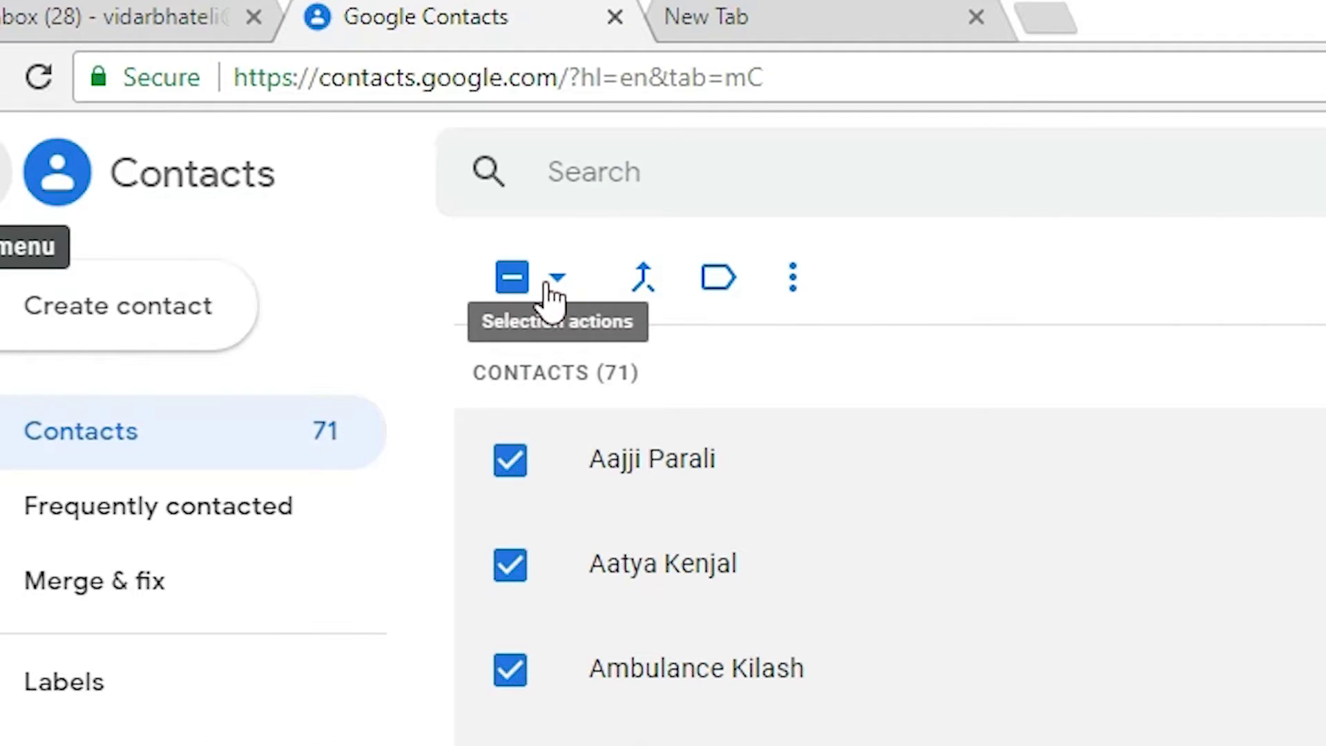
left_click(557, 278)
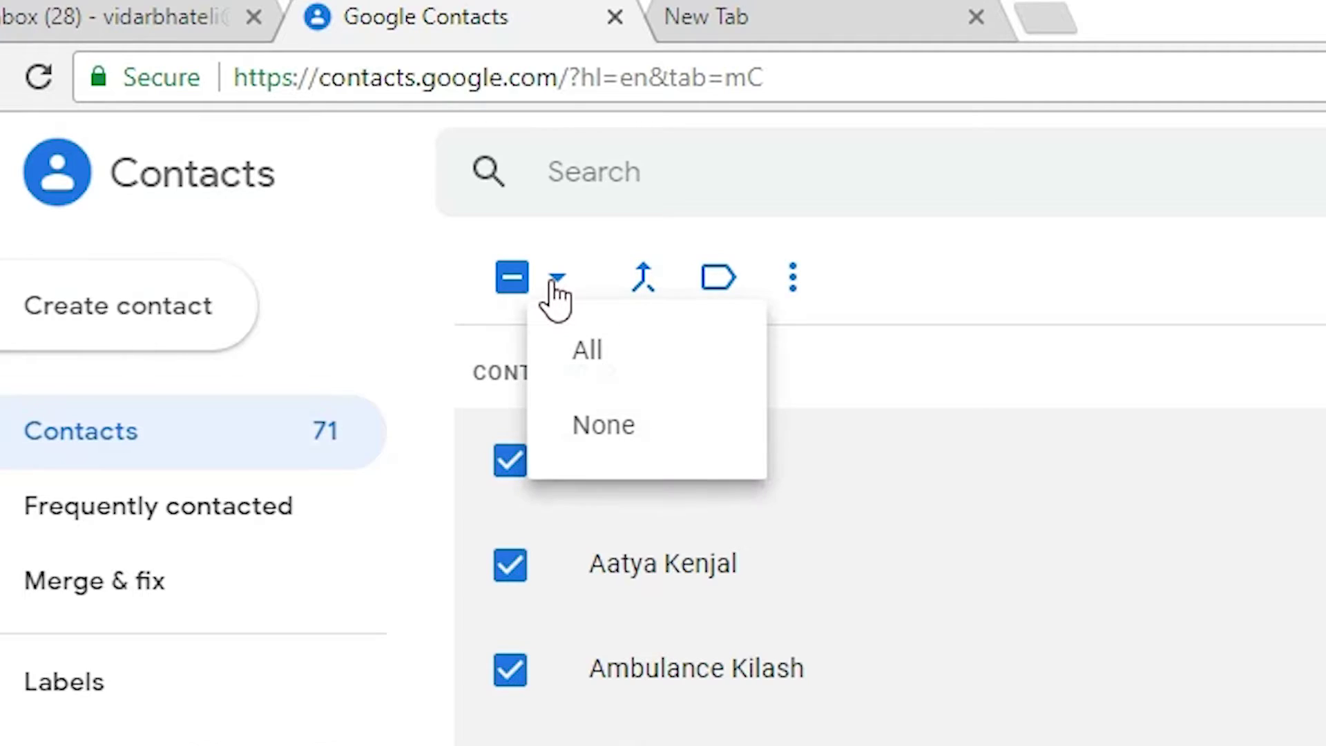
left_click(627, 366)
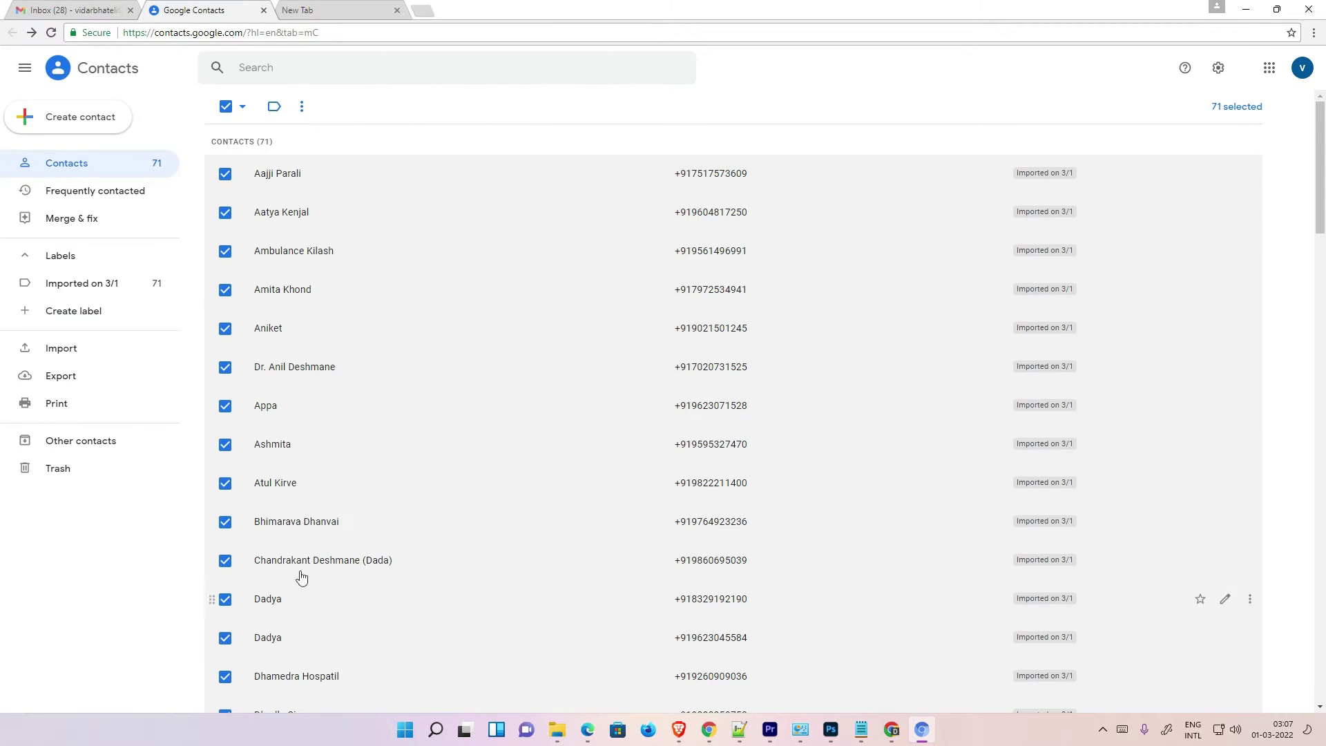
Delete all 71 selected contacts through More actions and confirm.
left_click_drag(1319, 138, 1318, 166)
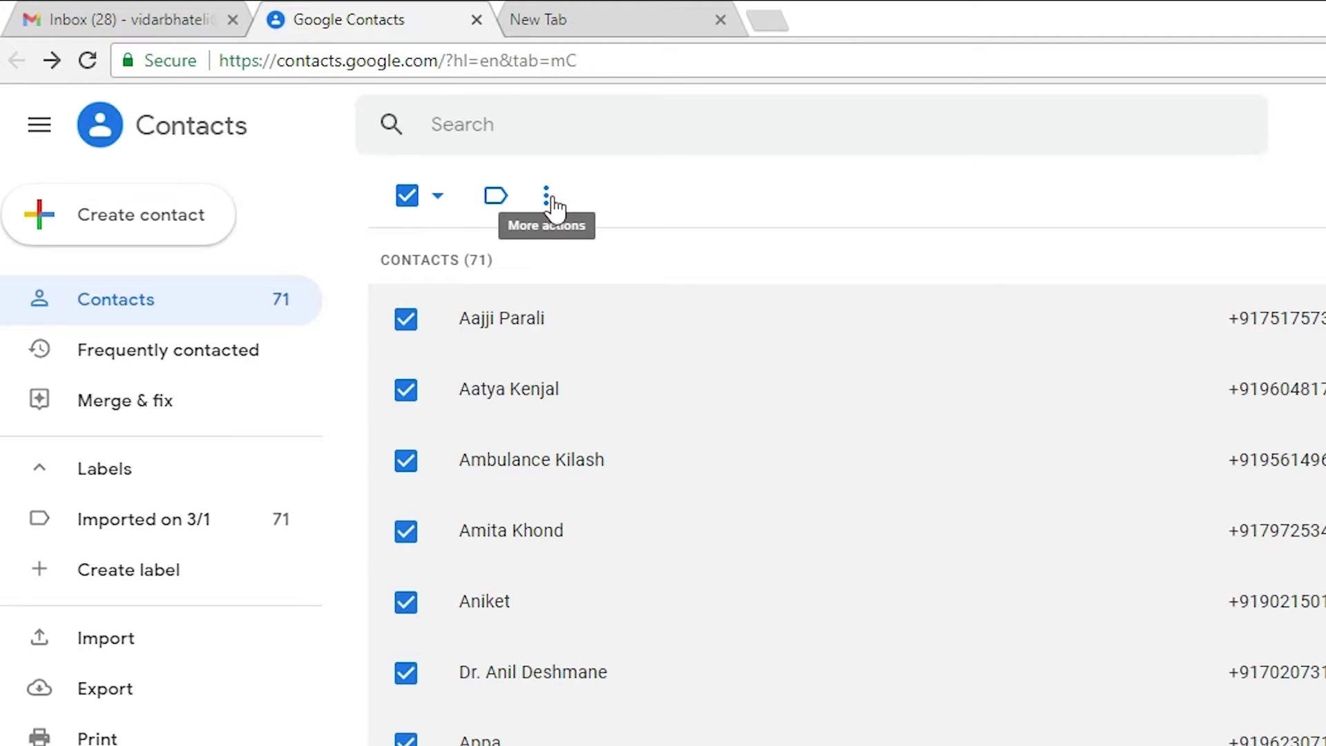
left_click(549, 202)
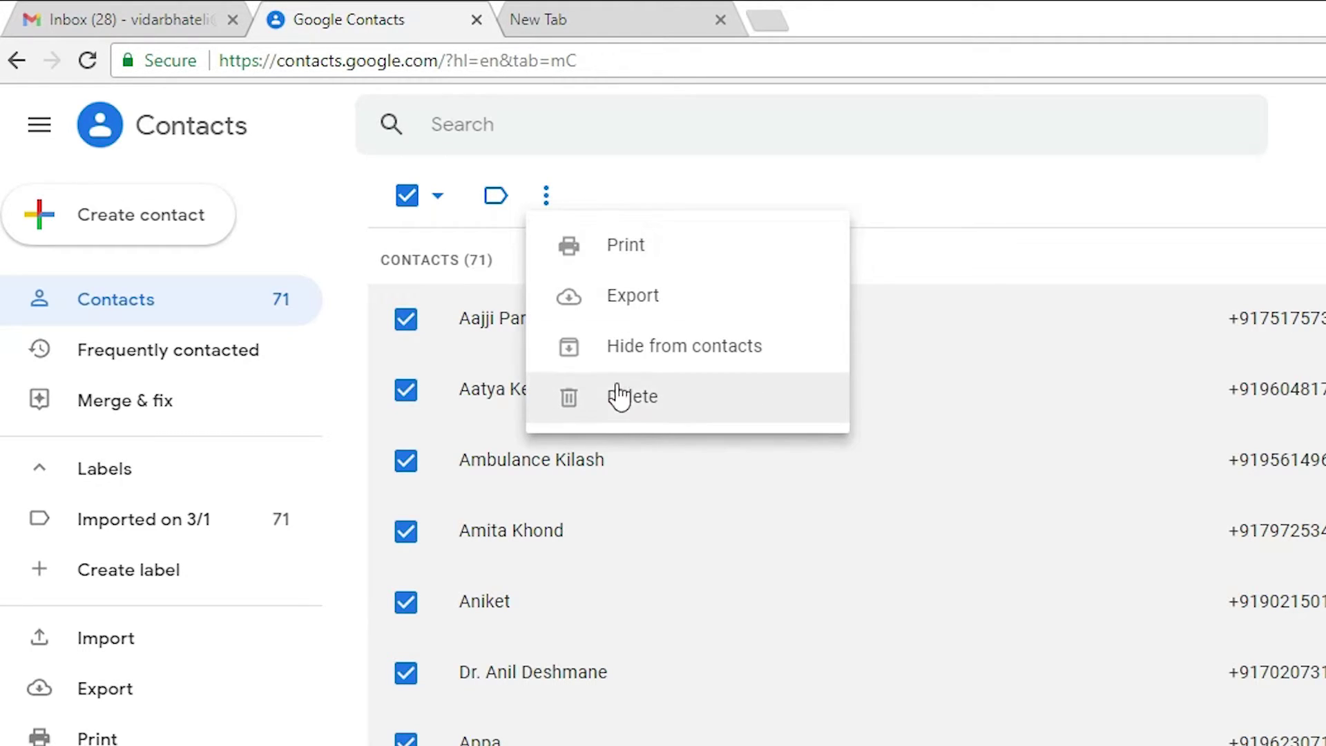
left_click(680, 395)
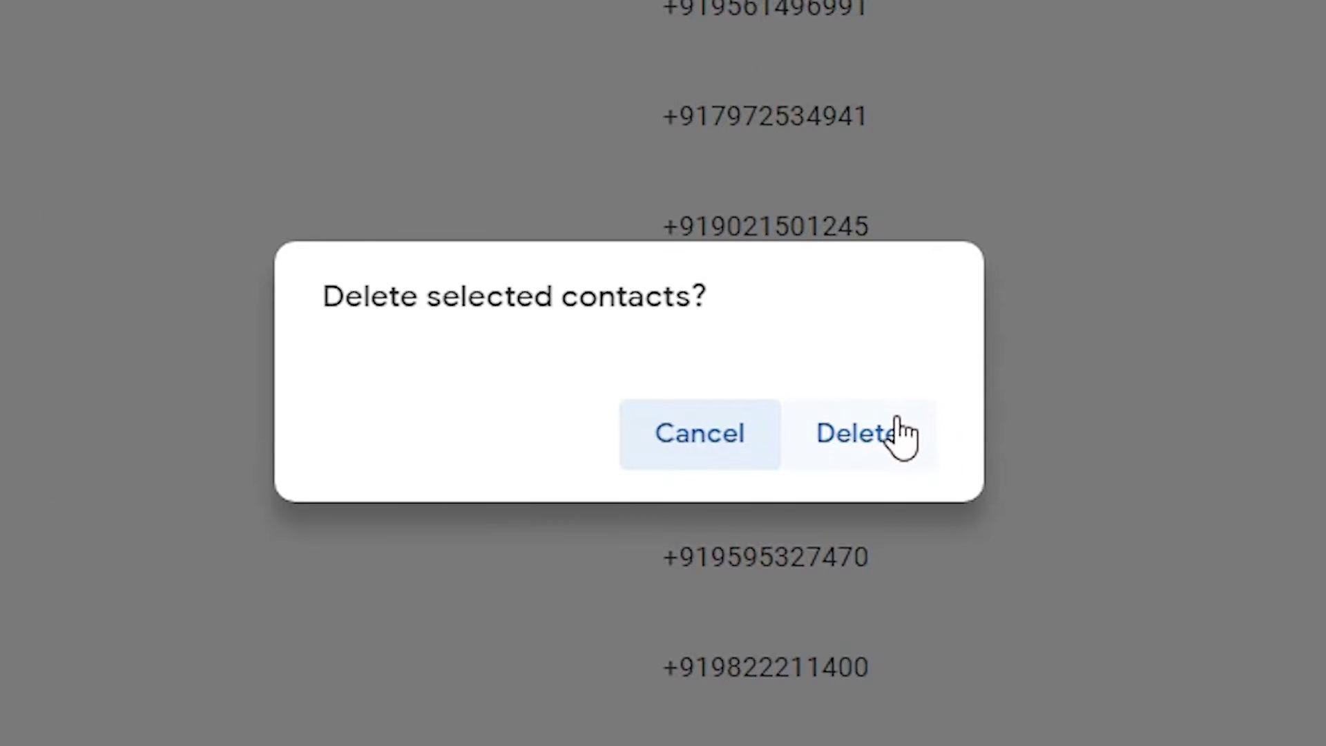
left_click(897, 439)
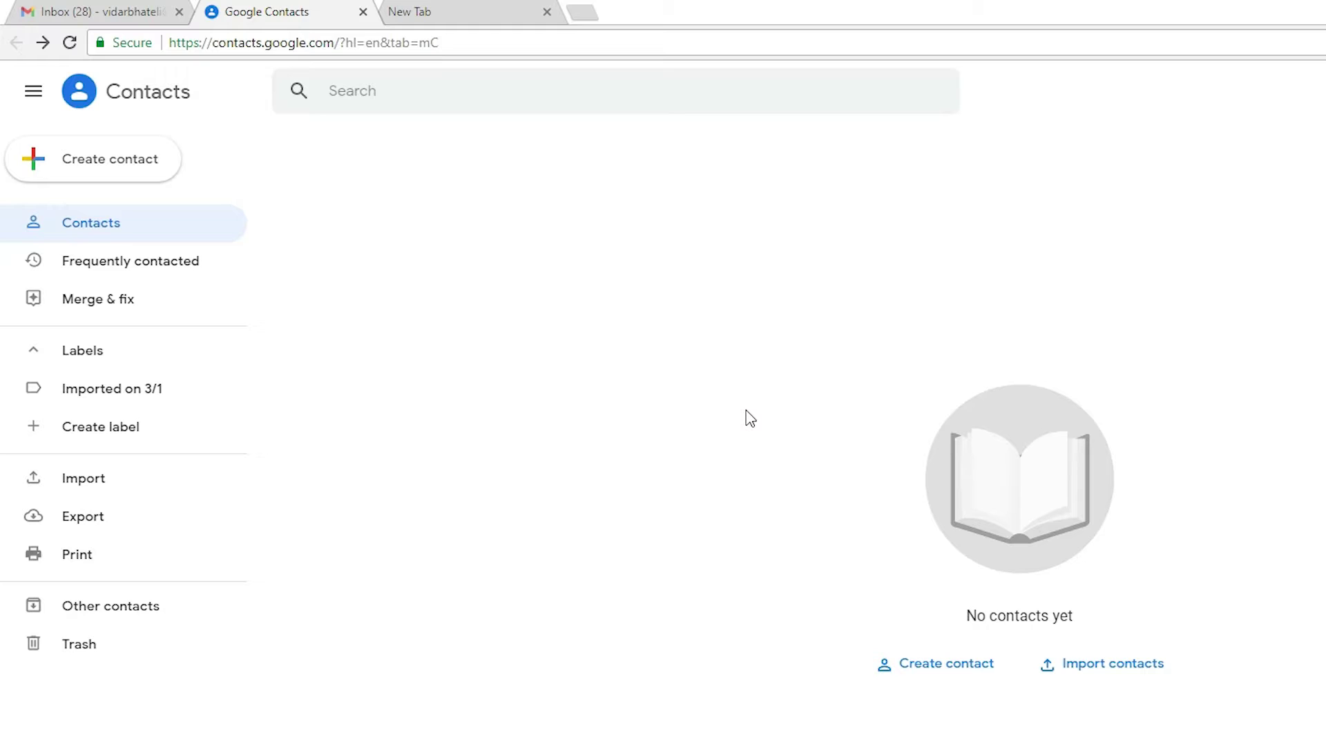
key("Tab")
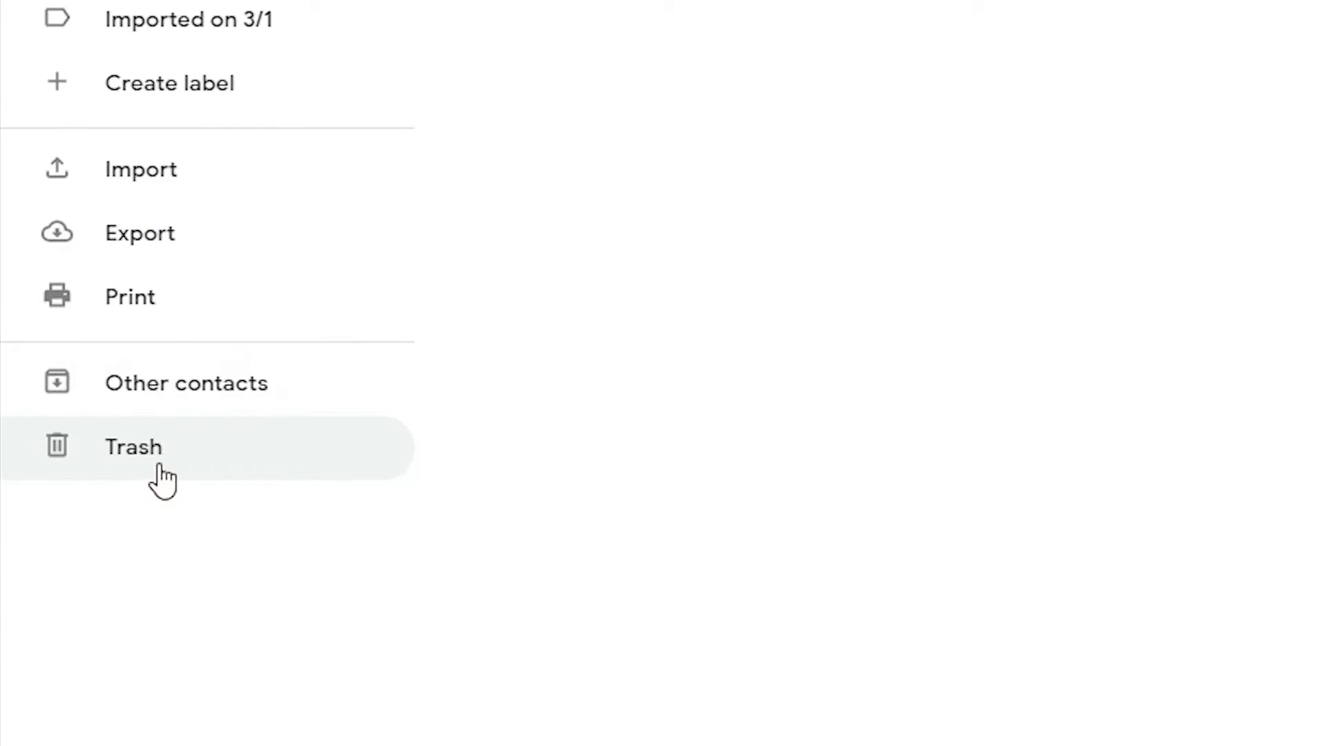
left_click(161, 449)
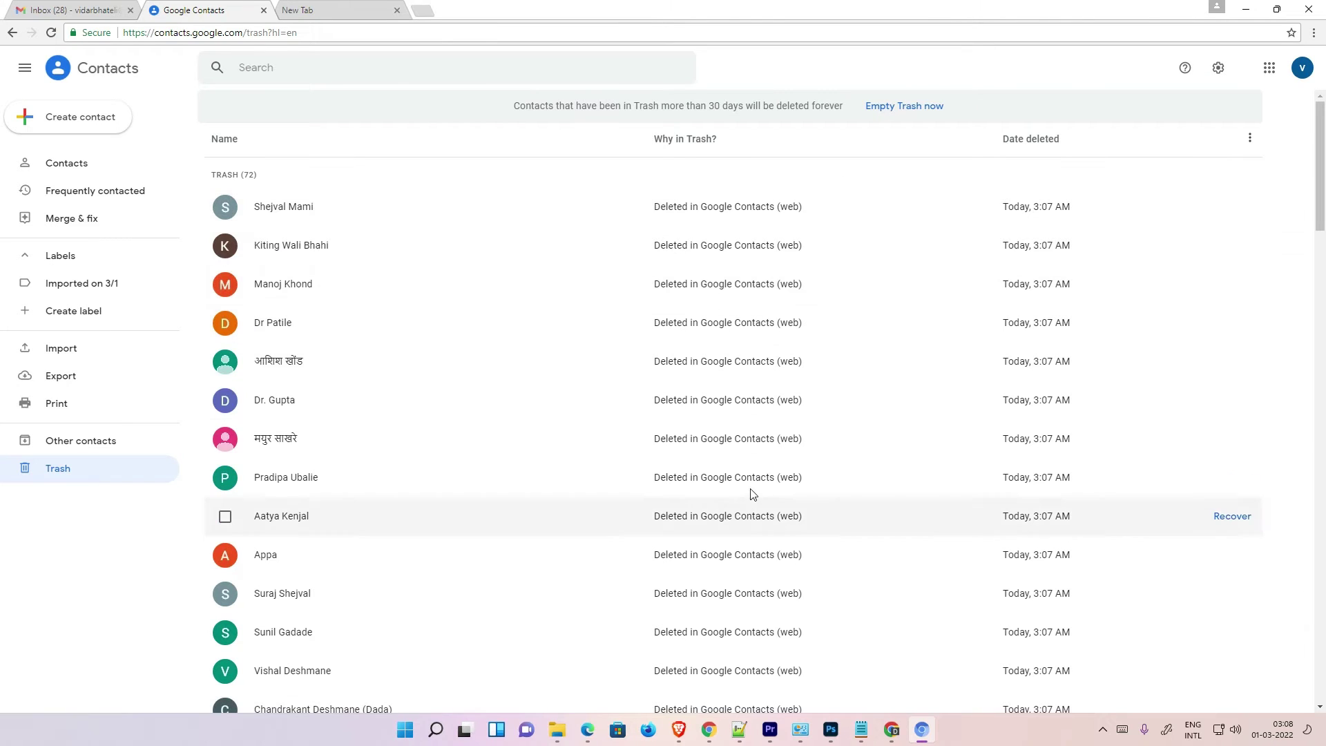
left_click(1251, 139)
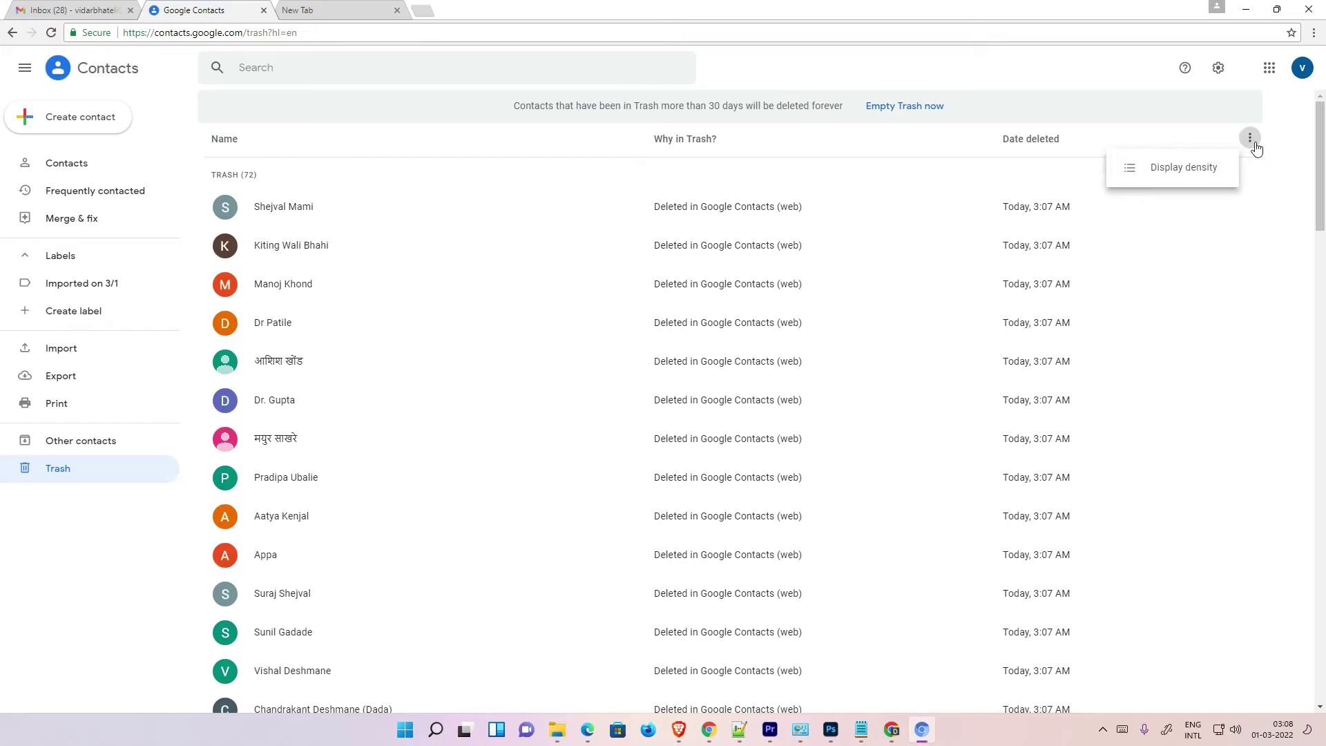
left_click(1255, 147)
left_click(228, 208)
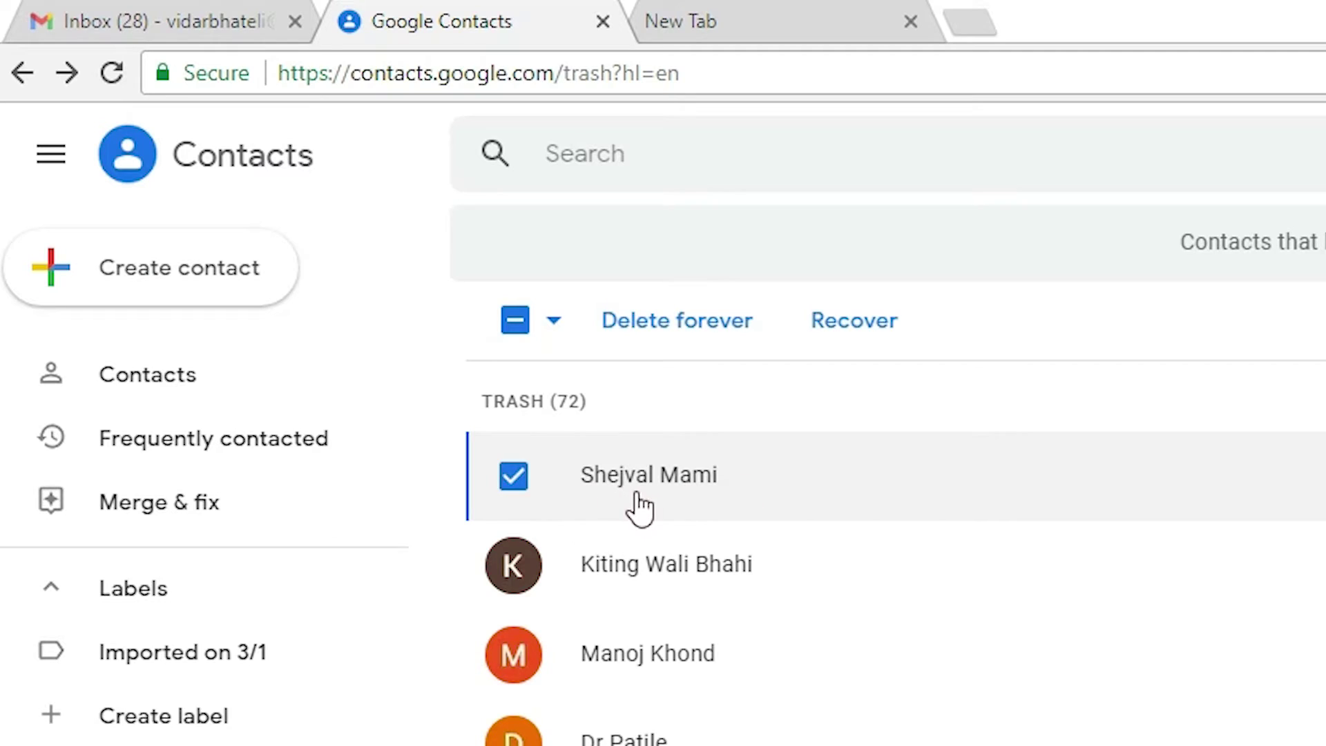
left_click(855, 321)
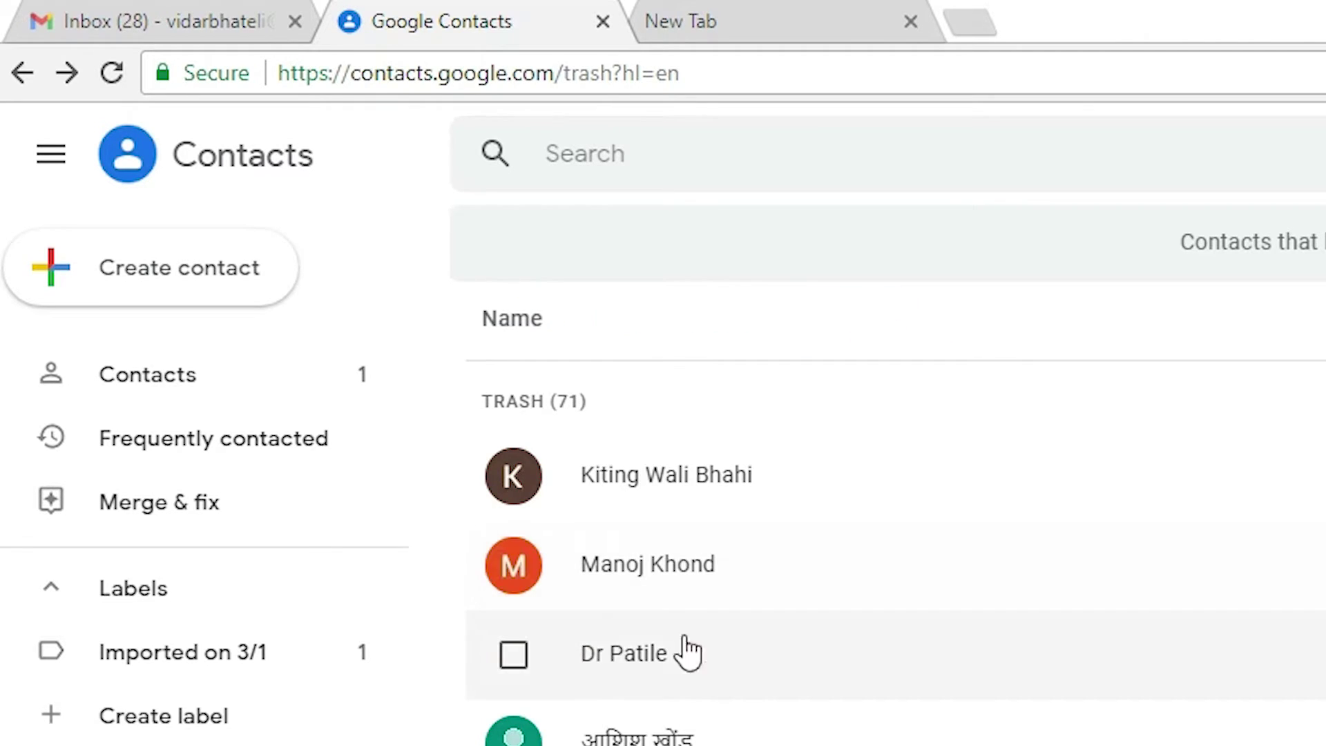
left_click(513, 657)
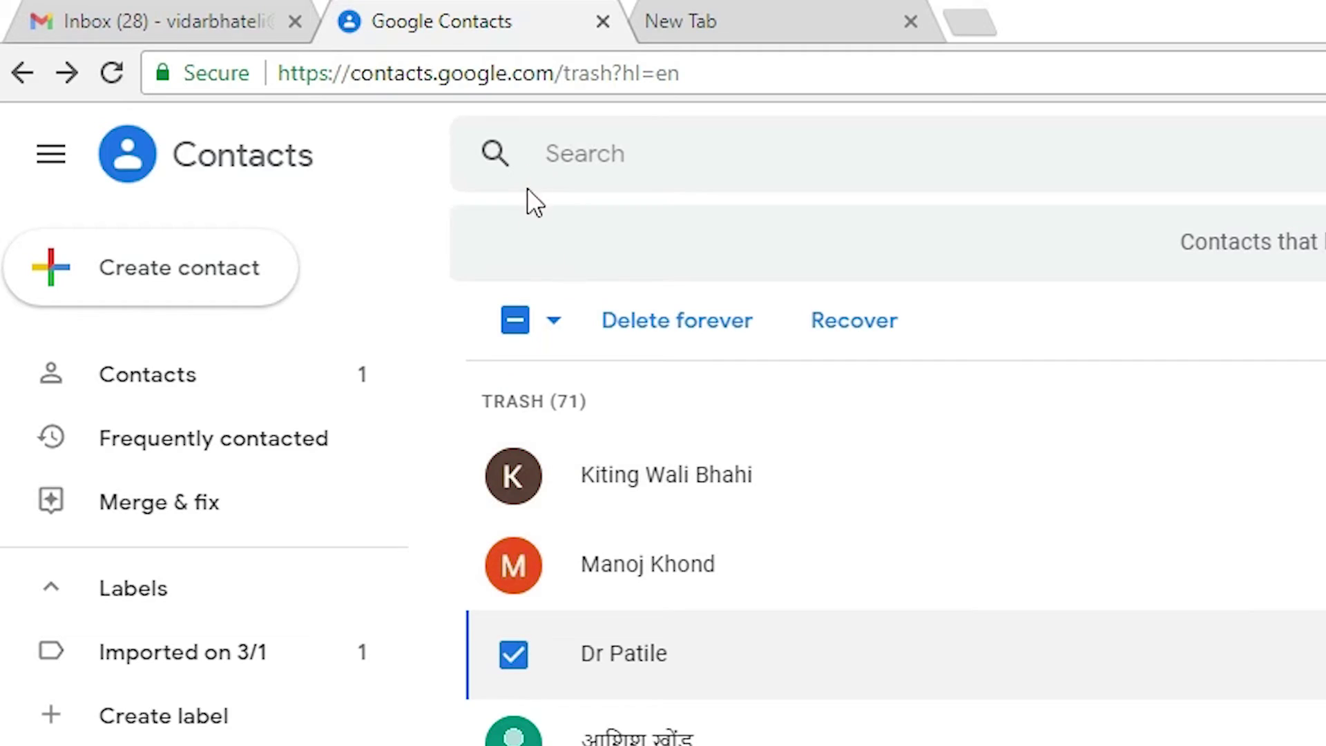
left_click(512, 568)
left_click(512, 570)
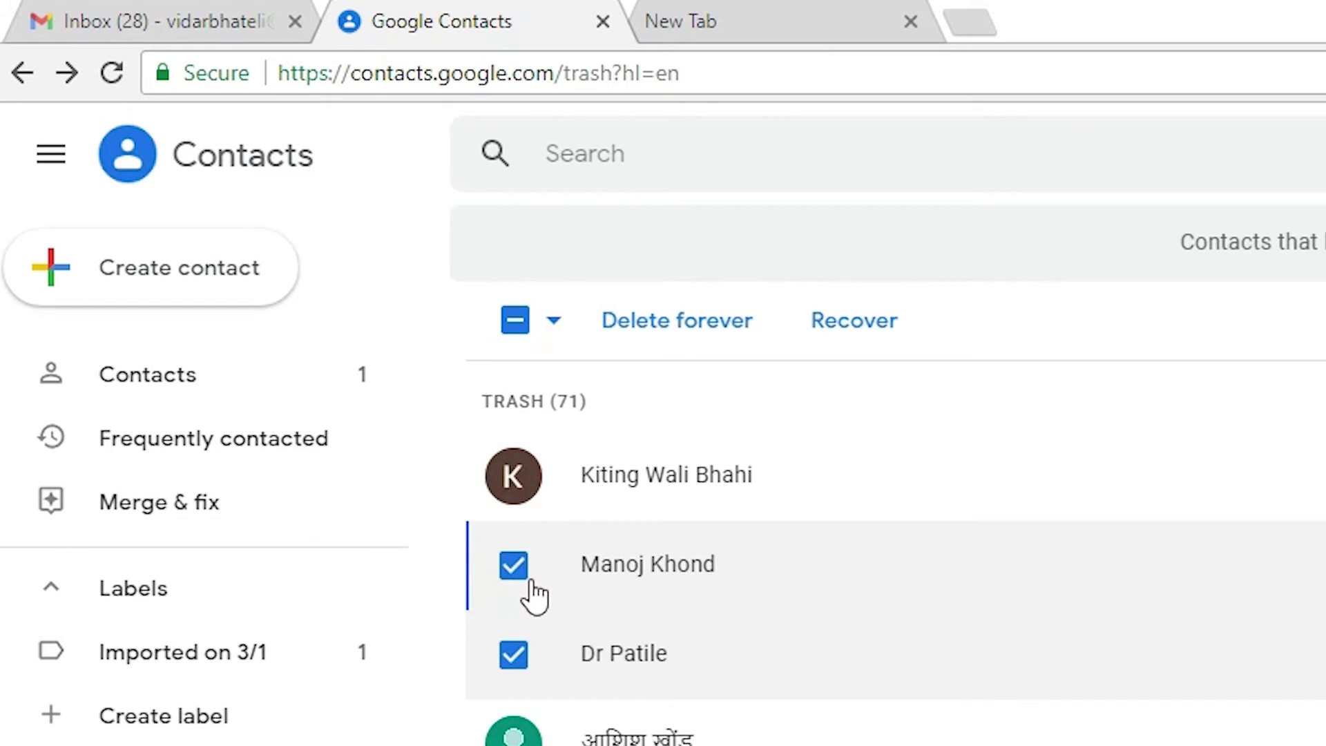
Select all 71 trashed contacts, recover them, and return to the Contacts list.
left_click(556, 324)
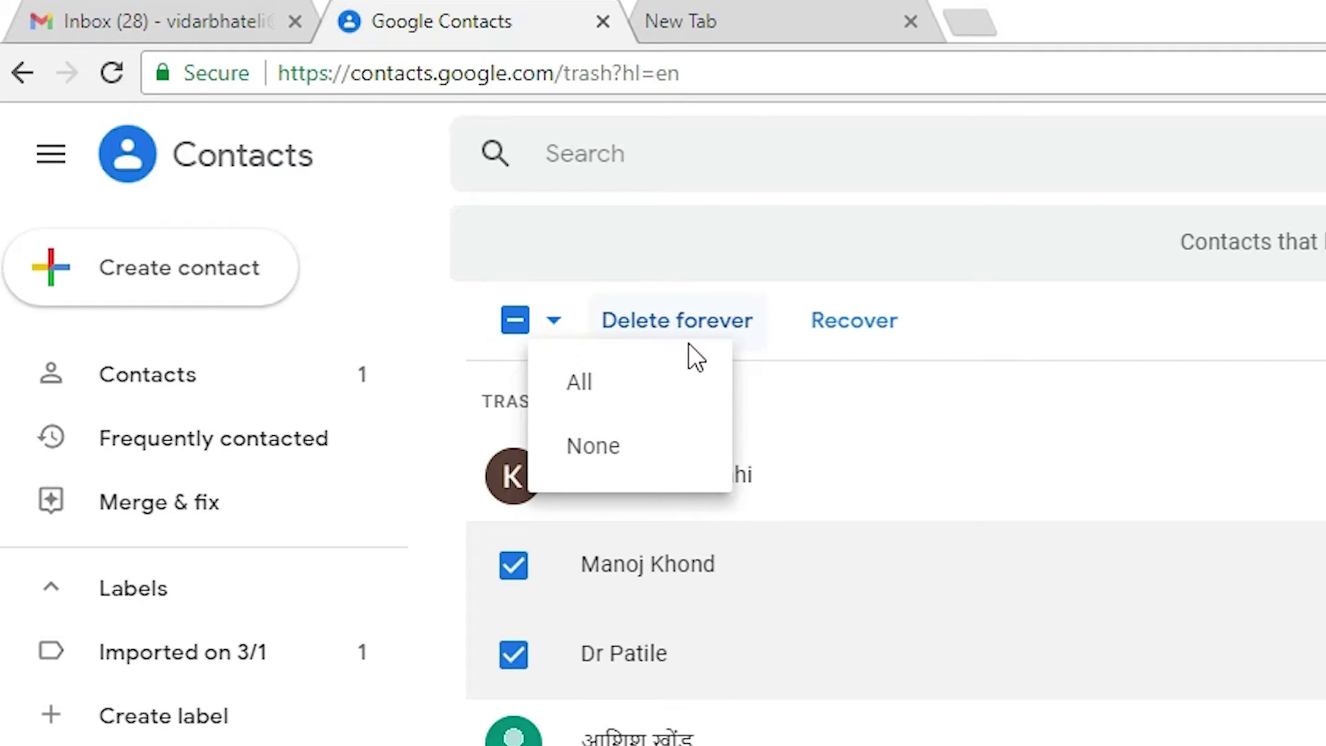
left_click(666, 405)
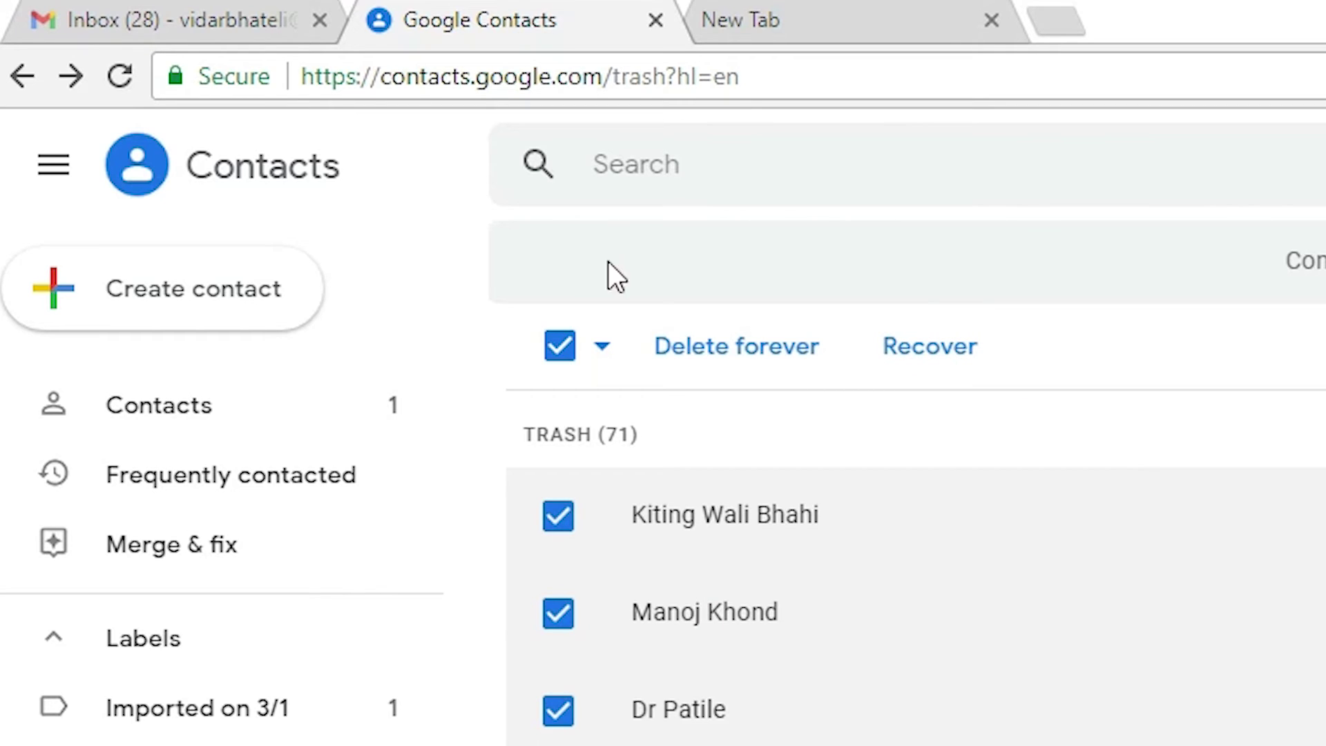
left_click(941, 358)
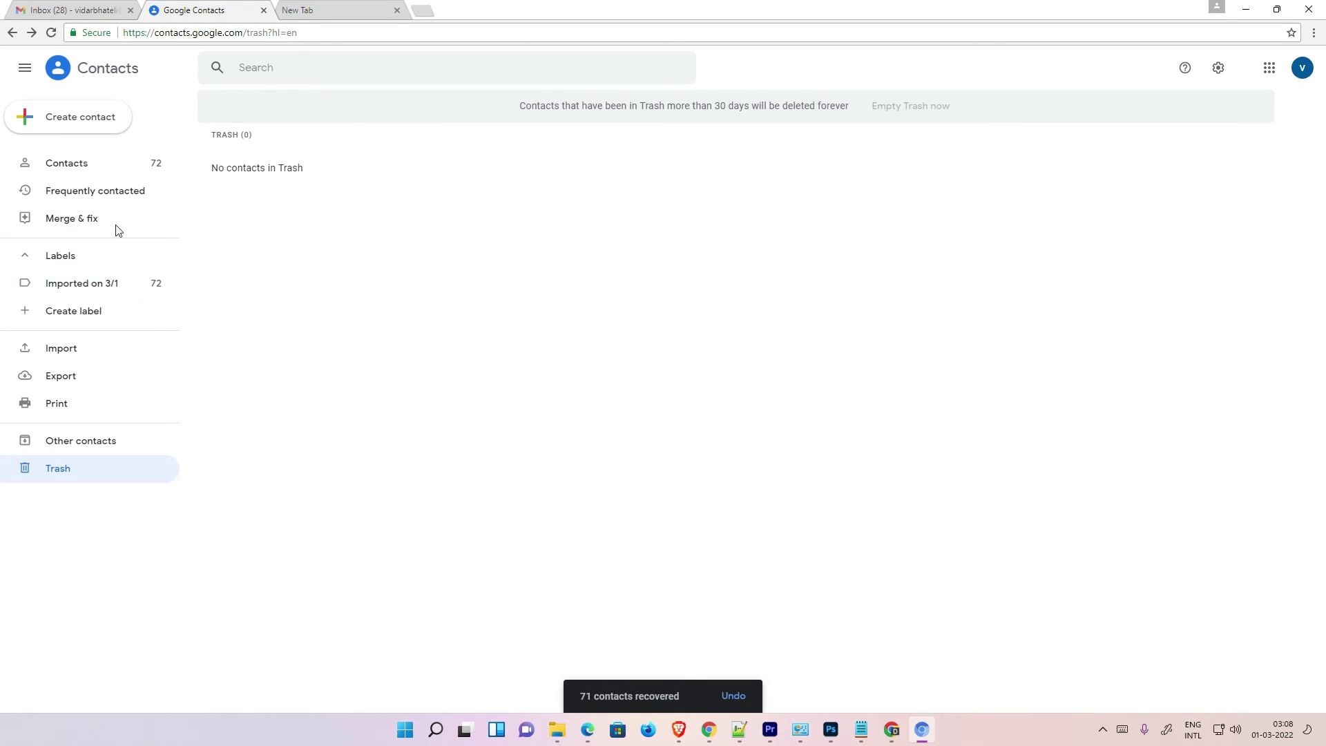
left_click(67, 165)
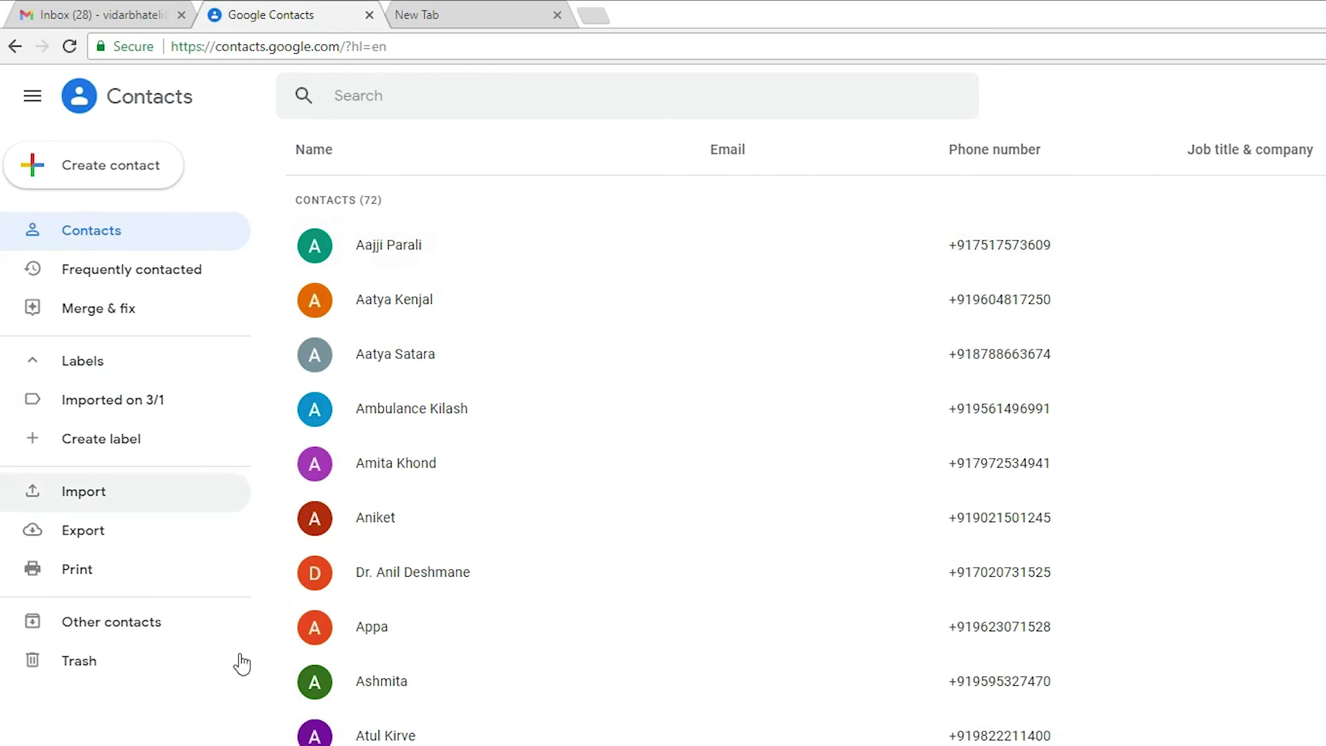